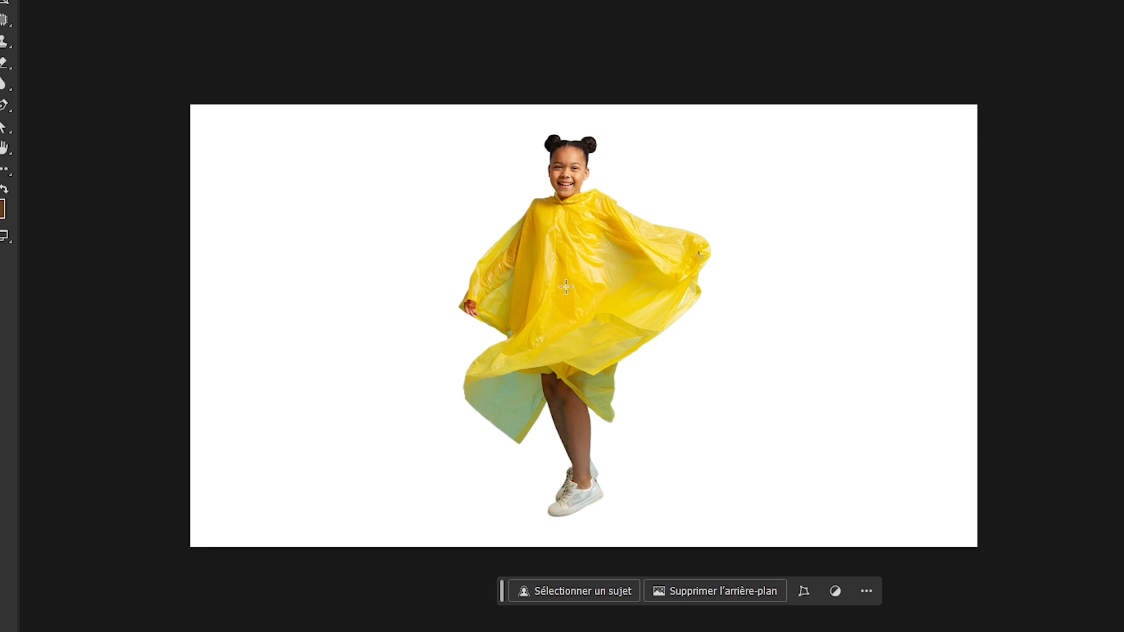
# - Select a single-column strip of pixels down the middle of the girl and copy it onto a new layer
pyautogui.click(566, 287)
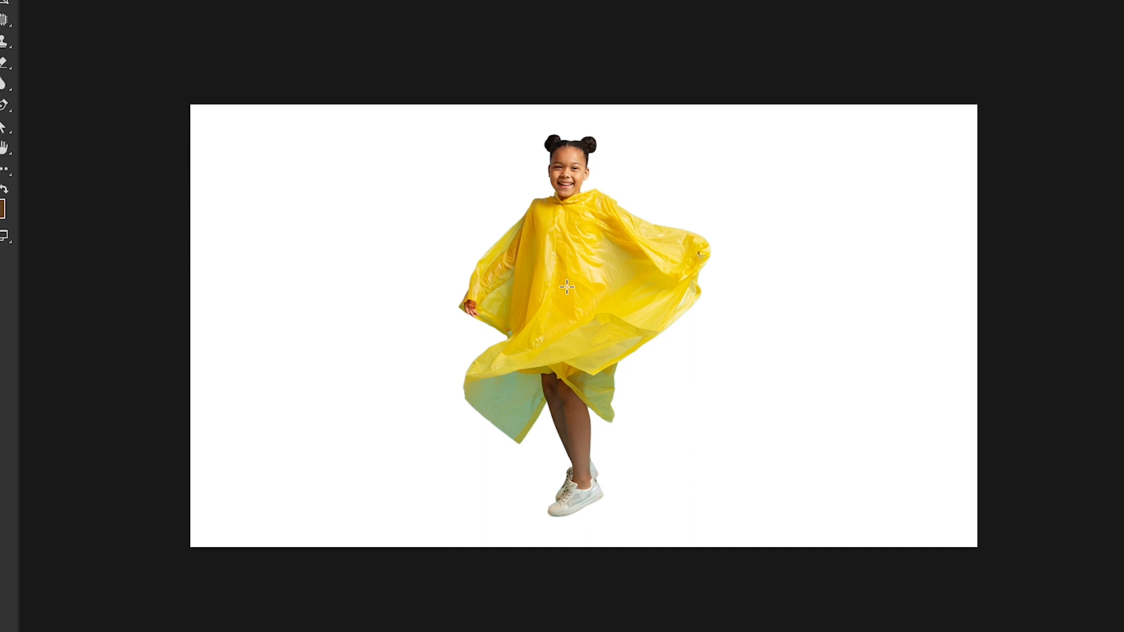
pyautogui.click(566, 287)
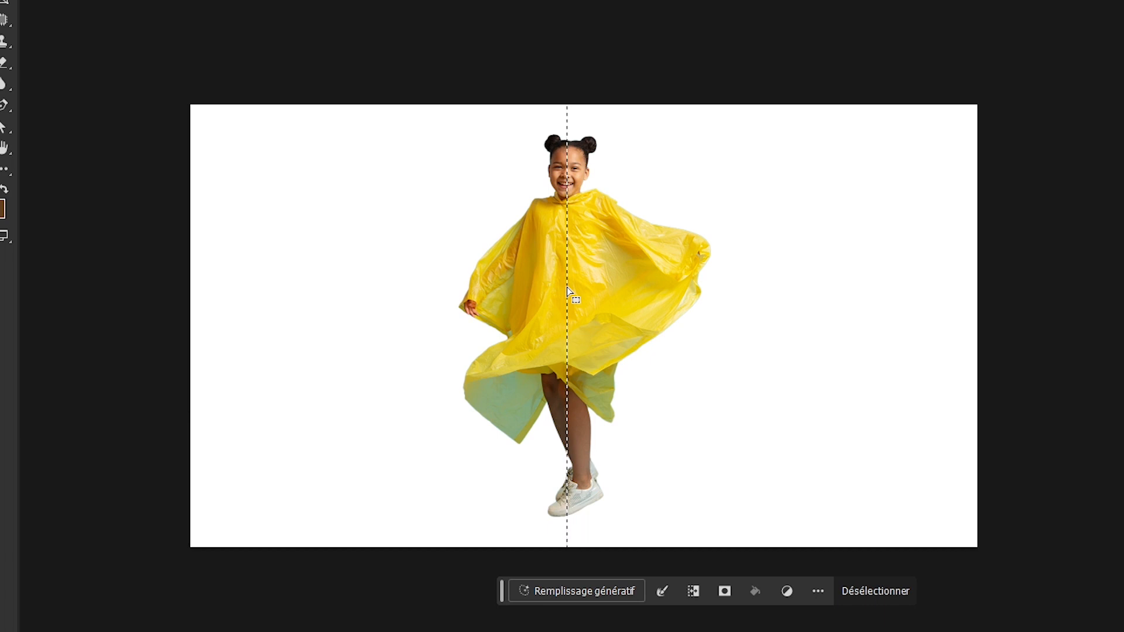
pyautogui.hotkey('ctrl', 'c')
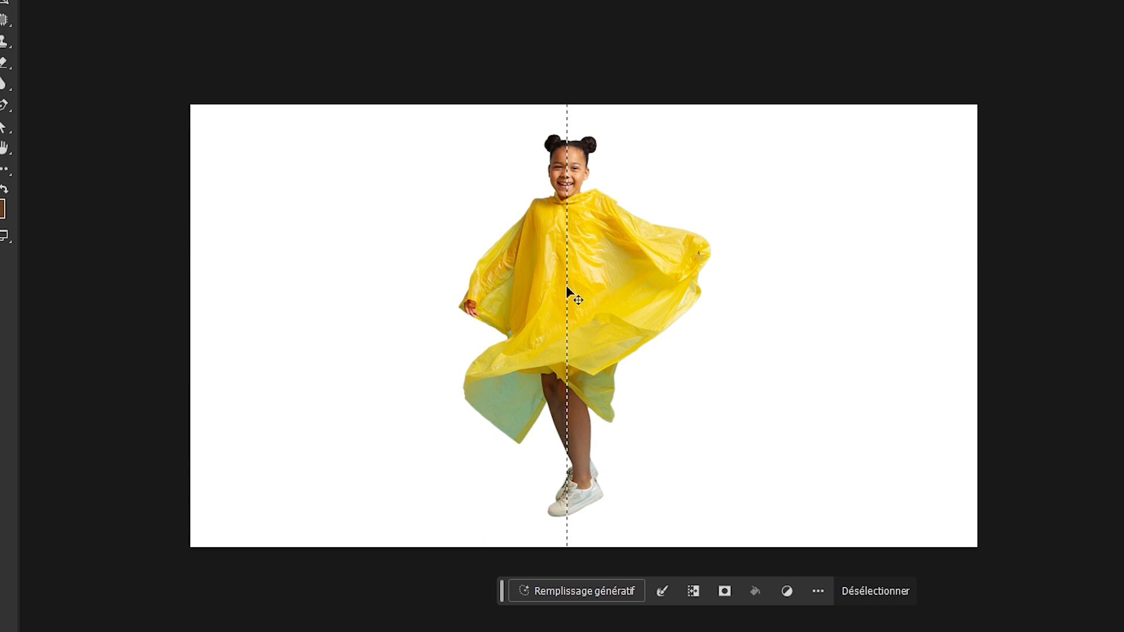
pyautogui.hotkey('ctrl', 'v')
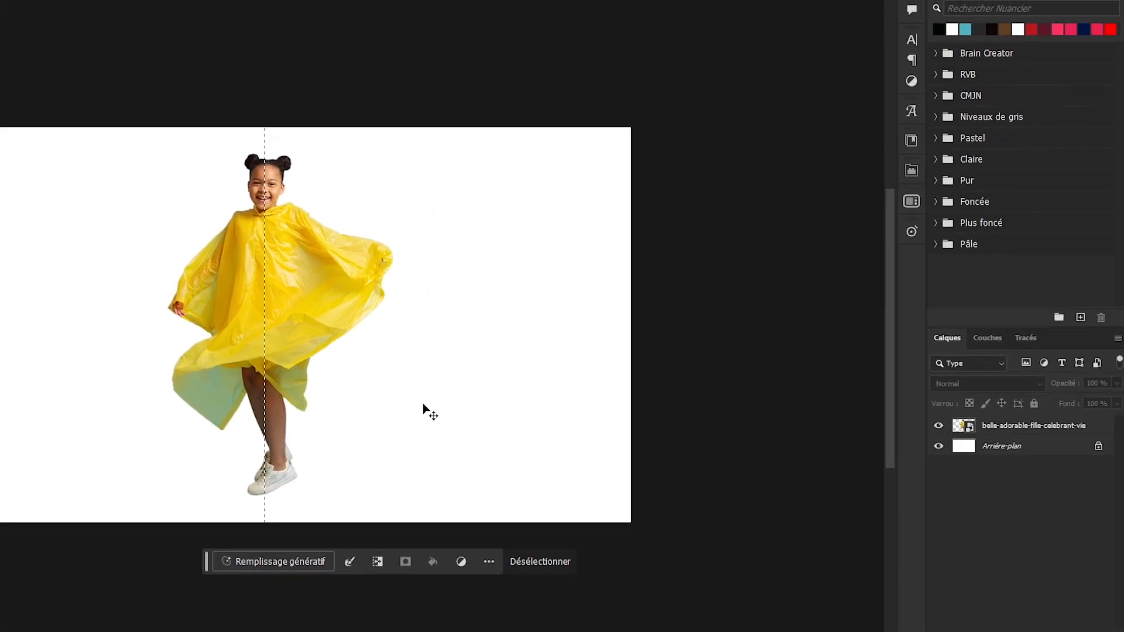
pyautogui.hotkey('ctrl', 'v')
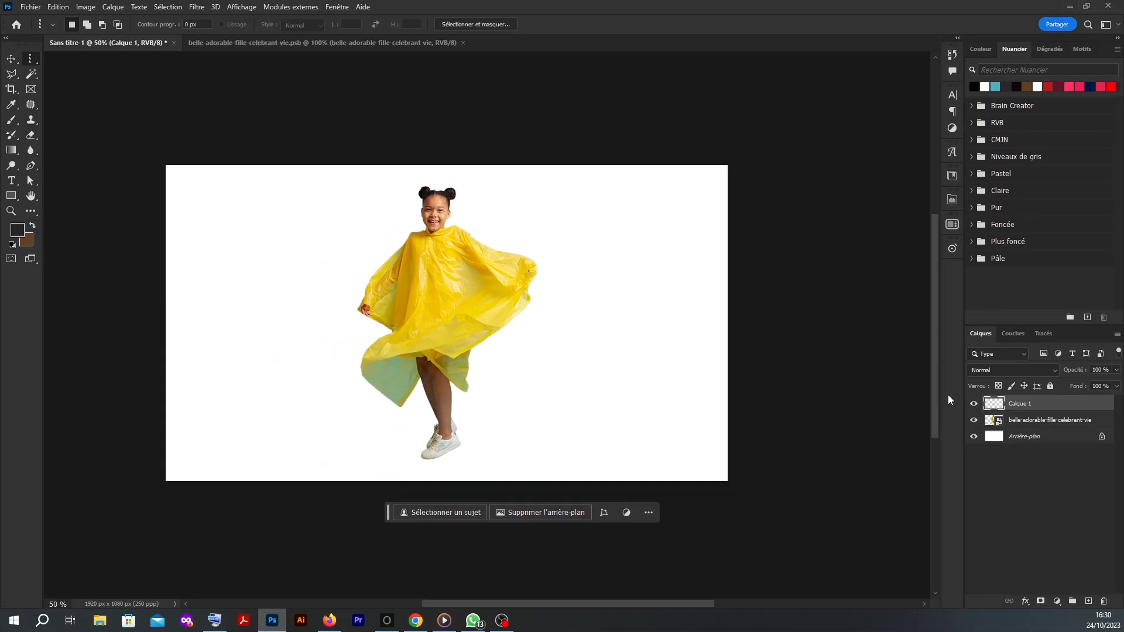
# - Stretch the copied pixel column horizontally so it spans the full width of the canvas
pyautogui.hotkey('ctrl', 't')
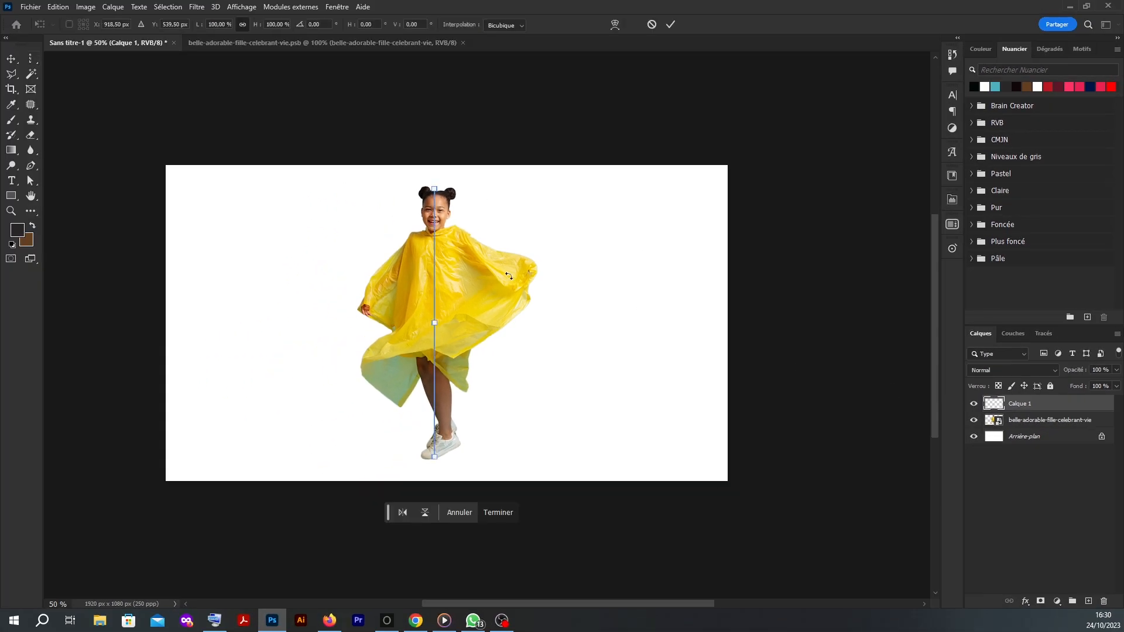
pyautogui.moveTo(442, 325); pyautogui.dragTo(738, 346)
pyautogui.moveTo(434, 323); pyautogui.dragTo(166, 310)
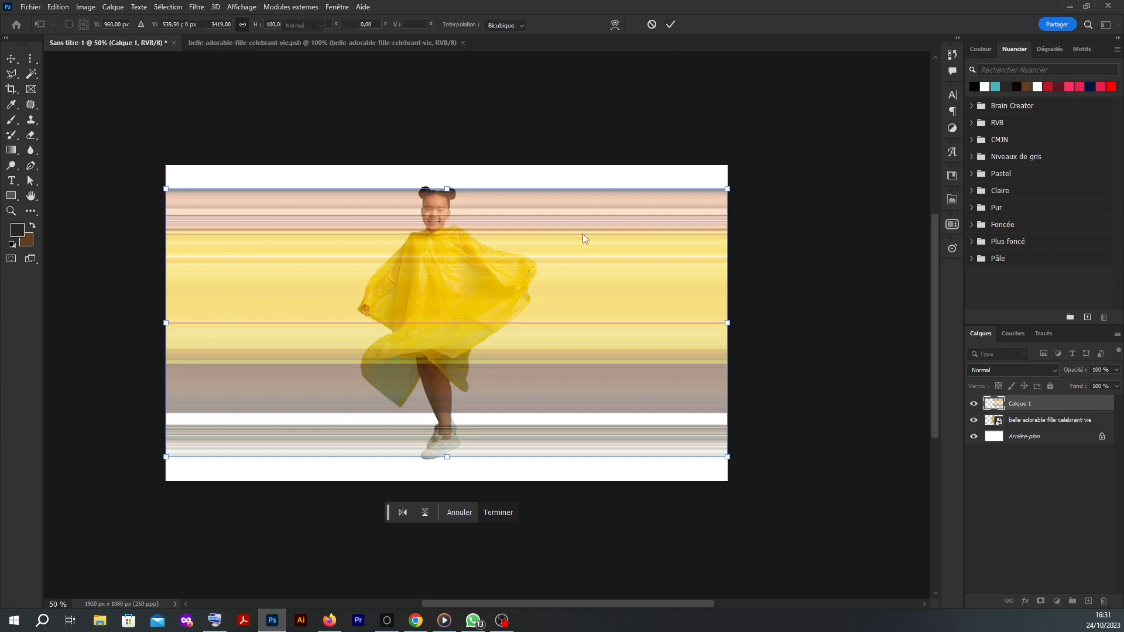
pyautogui.press('Return')
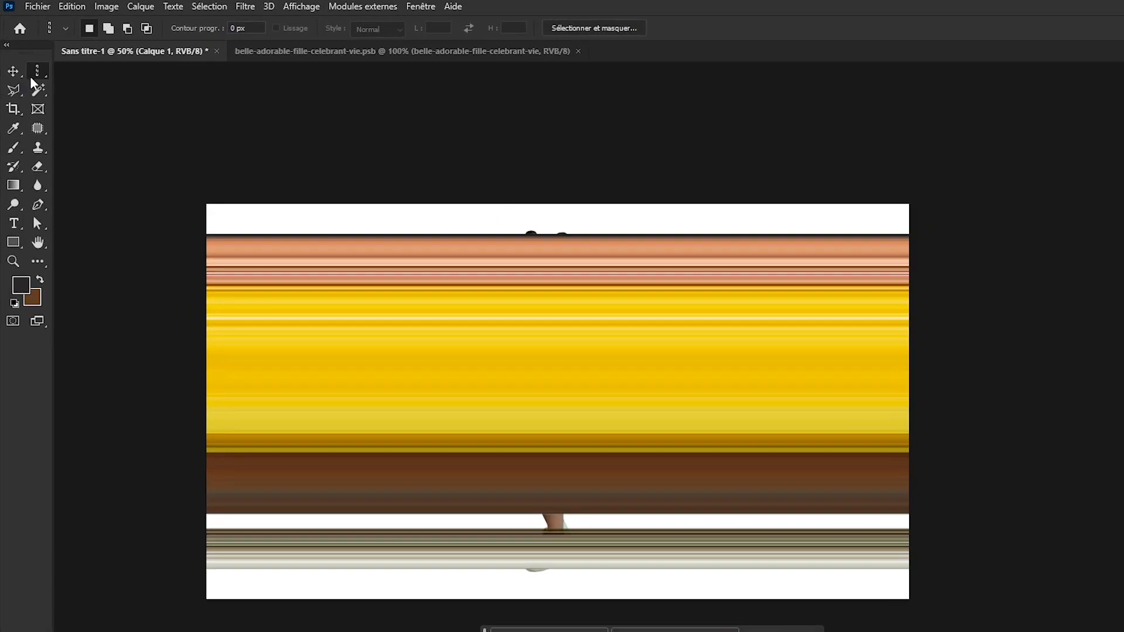
# - Delete the lower part of the stretched band with a rectangular selection, and shift the remaining band slightly down
pyautogui.rightClick(30, 59)
pyautogui.click(83, 77)
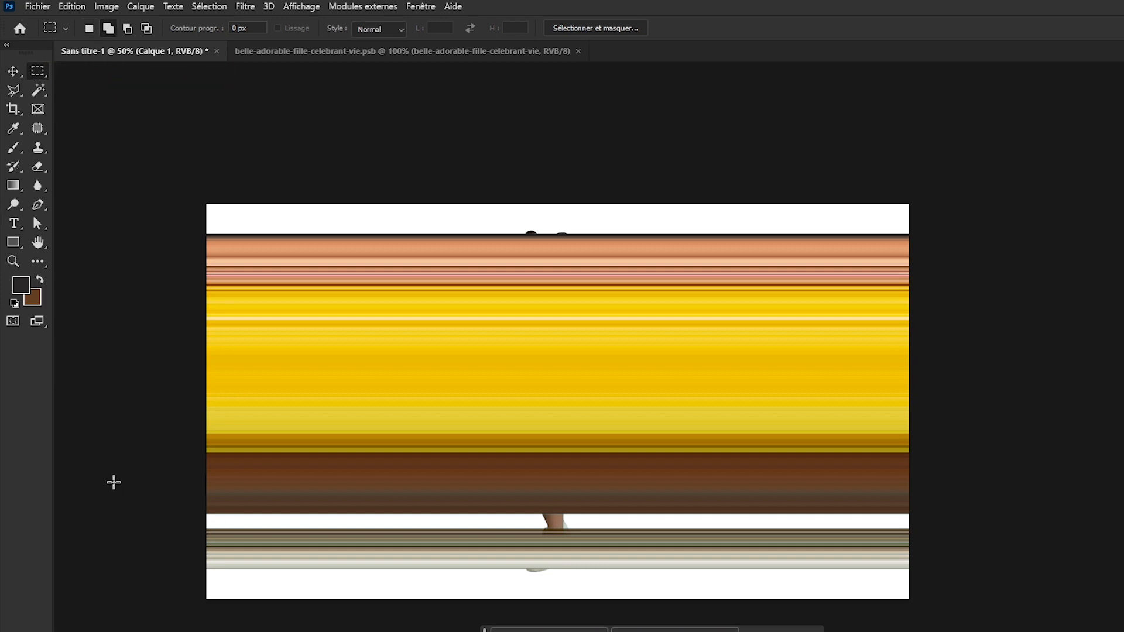
pyautogui.hotkey('ctrl', 'a')
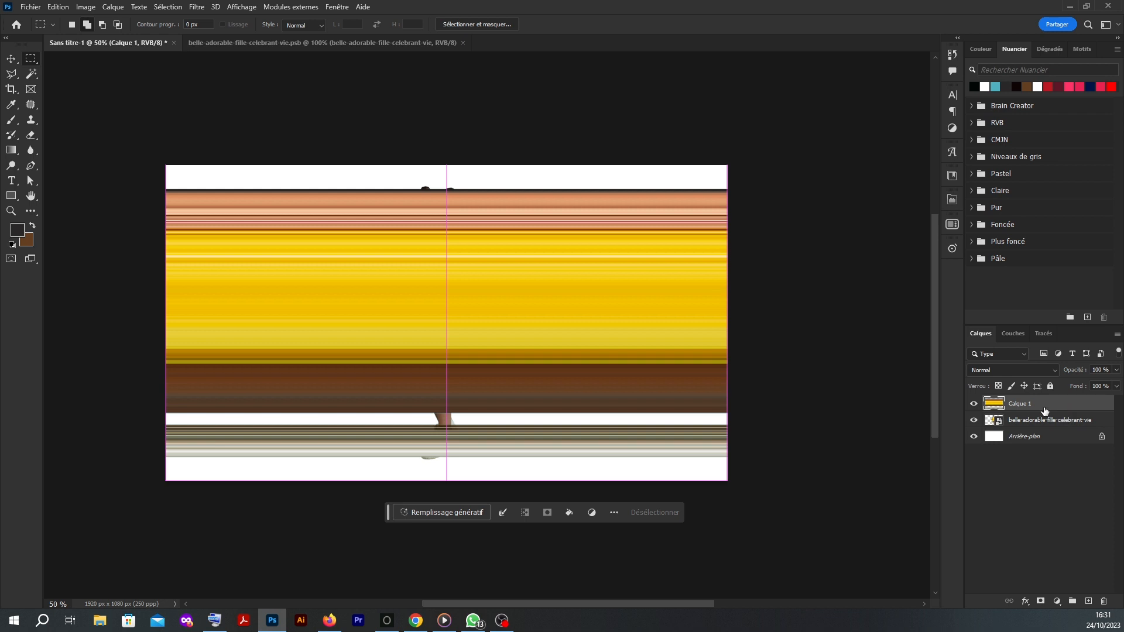
pyautogui.press('Delete')
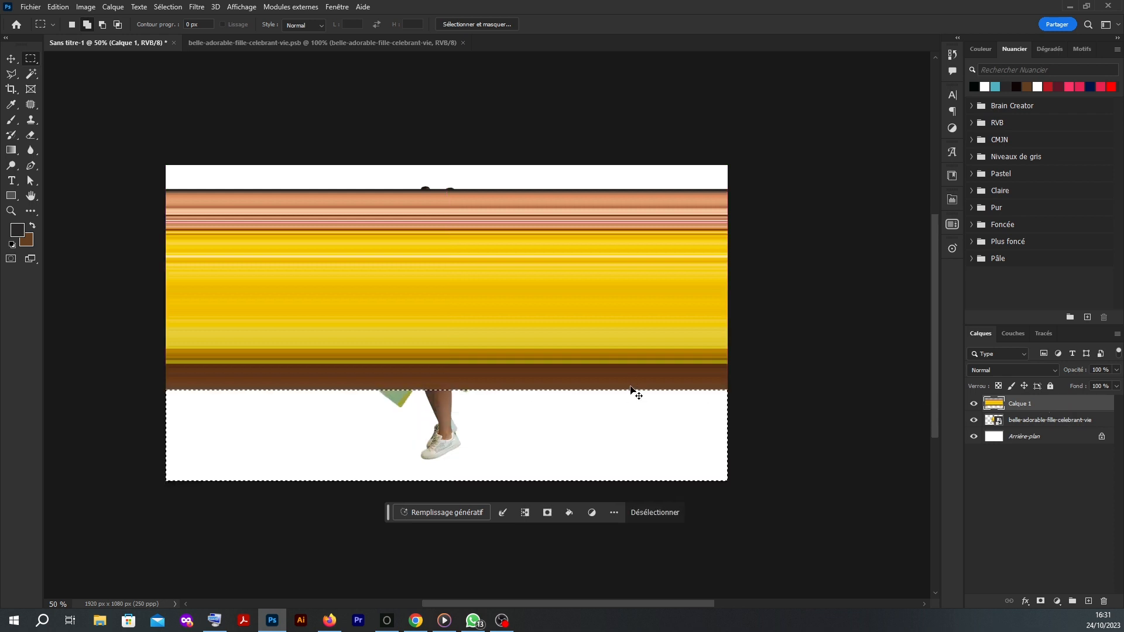
pyautogui.hotkey('ctrl', 'd')
pyautogui.click(12, 58)
pyautogui.moveTo(532, 314)
pyautogui.mouseDown()
pyautogui.moveTo(531, 353)
pyautogui.moveTo(532, 314)
pyautogui.mouseUp()
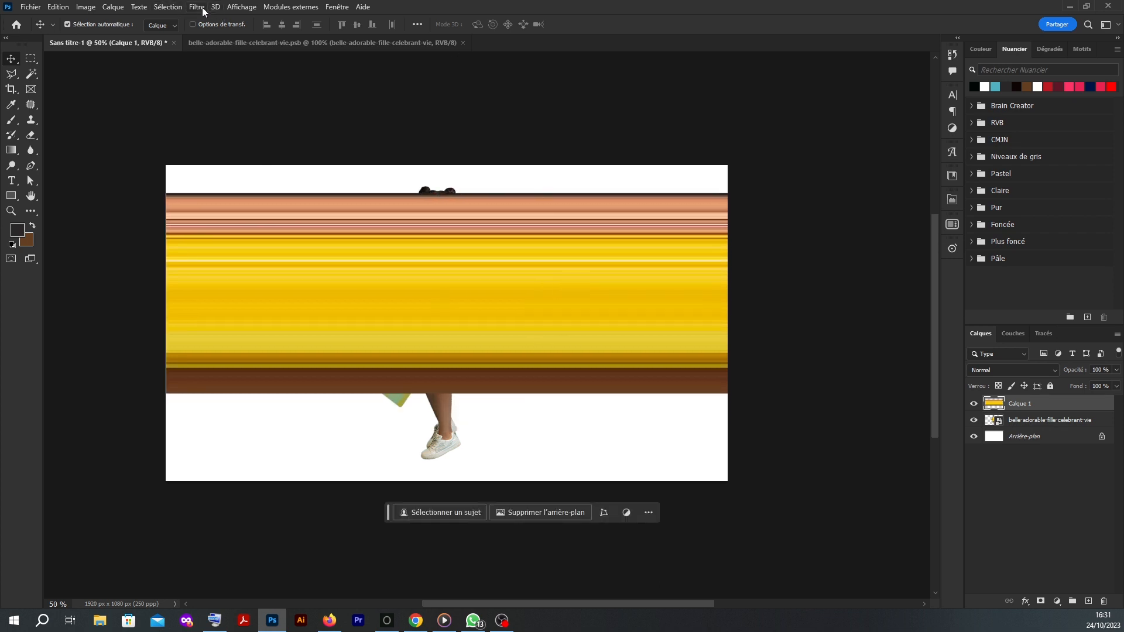
# - Apply the Coordonnées polaires distortion filter to the striped band with the Rectangulaire en polaire option
pyautogui.click(168, 6)
pyautogui.click(197, 6)
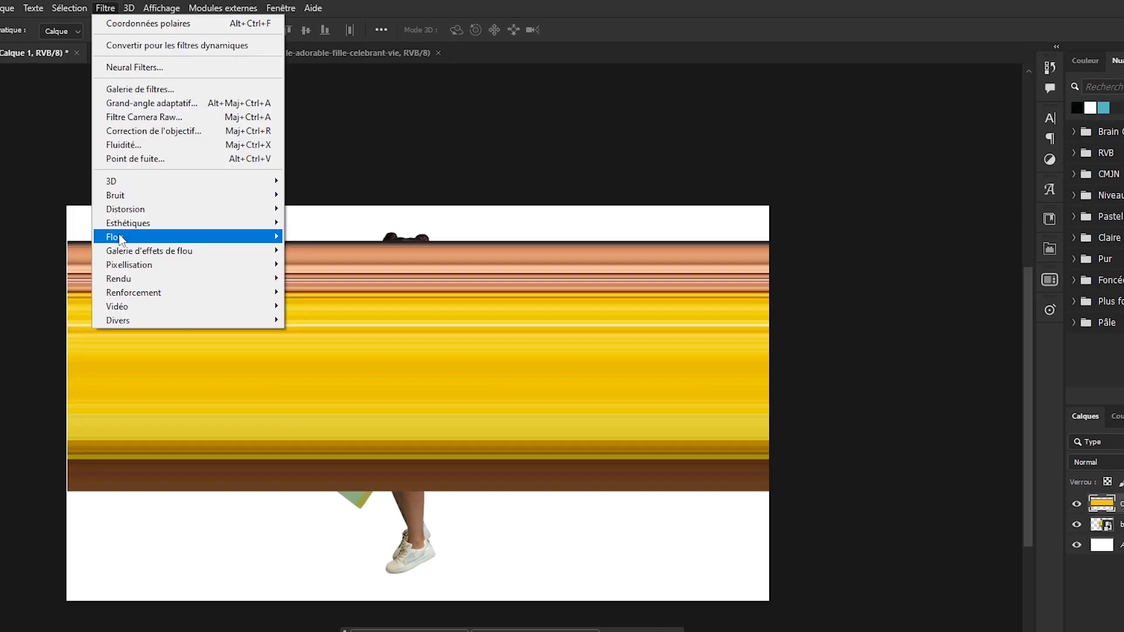
pyautogui.moveTo(193, 209)
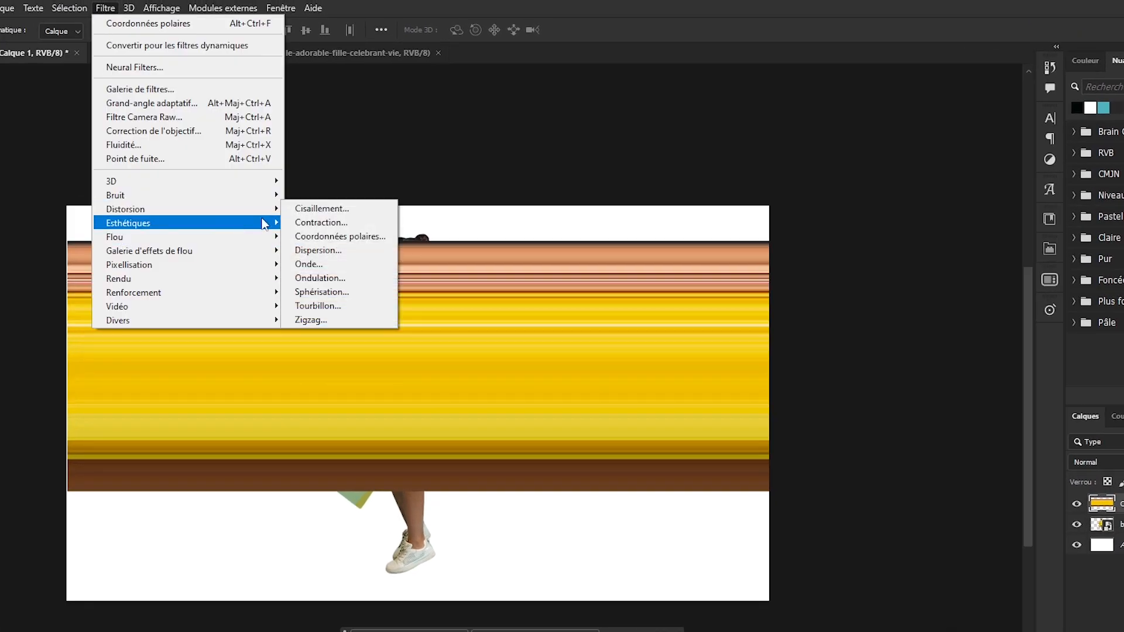
pyautogui.click(347, 239)
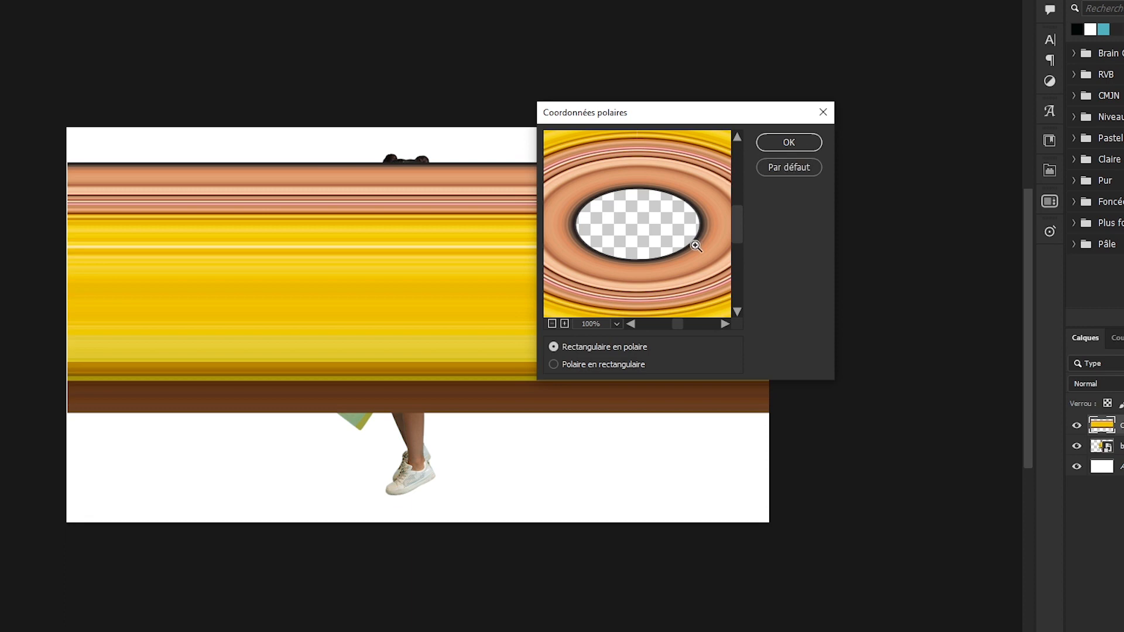
pyautogui.keyDown('alt'); pyautogui.click(695, 246); pyautogui.keyUp('alt')
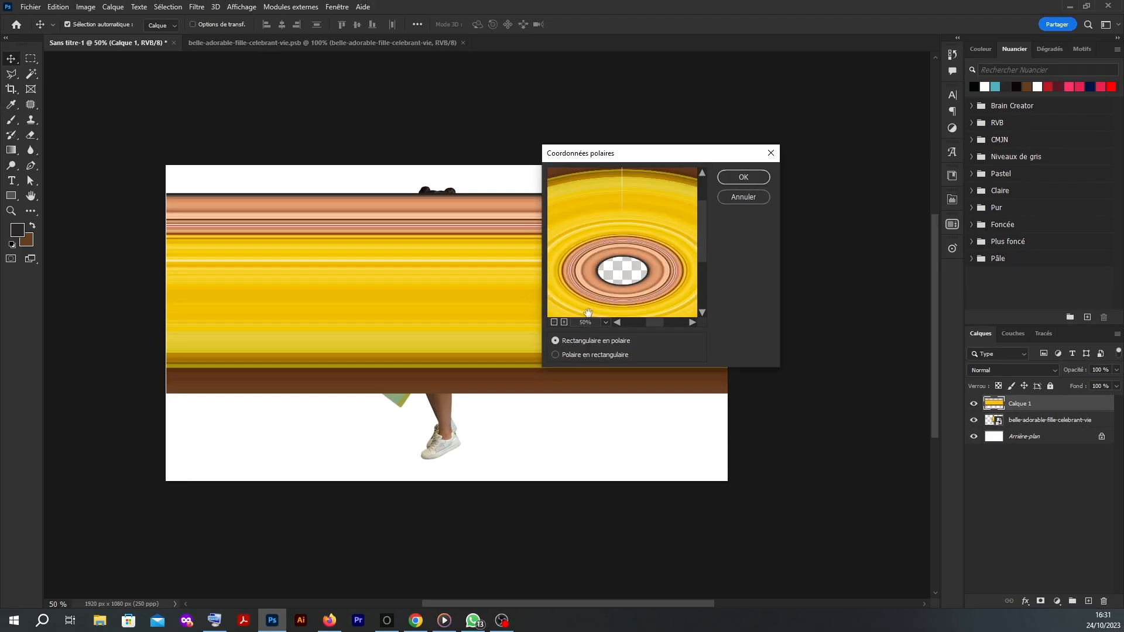
pyautogui.click(554, 322)
pyautogui.click(554, 322)
pyautogui.click(743, 176)
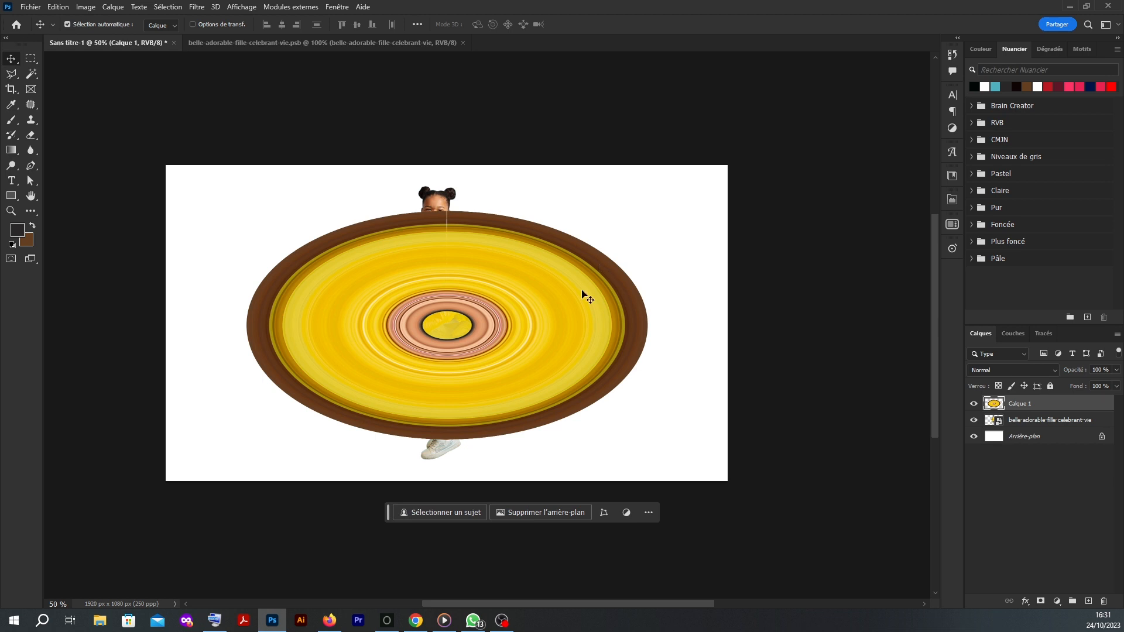
# - Transform the striped oval into a nearly round disc centred on the girl, about as tall as she is
pyautogui.hotkey('ctrl', 't')
pyautogui.moveTo(648, 325); pyautogui.dragTo(488, 309)
pyautogui.moveTo(547, 202); pyautogui.dragTo(563, 193)
pyautogui.moveTo(519, 278); pyautogui.dragTo(524, 281)
pyautogui.moveTo(570, 190); pyautogui.dragTo(575, 184)
pyautogui.click(670, 24)
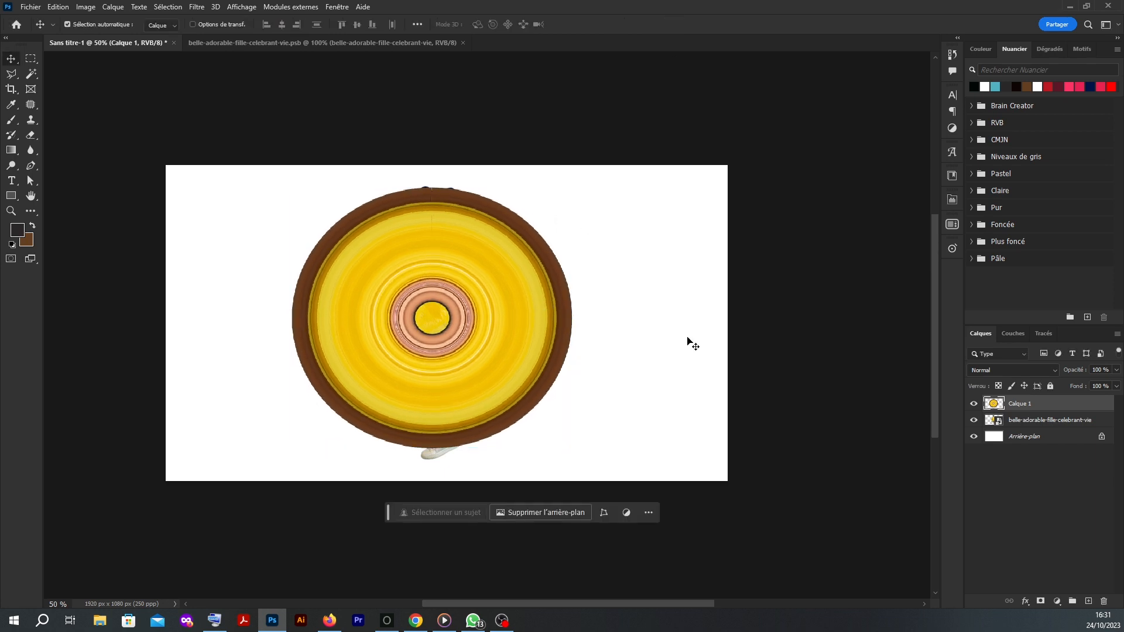
# - Place the disc layer behind the girl's layer and move the girl slightly up and to the left
pyautogui.moveTo(1081, 410); pyautogui.dragTo(1060, 426)
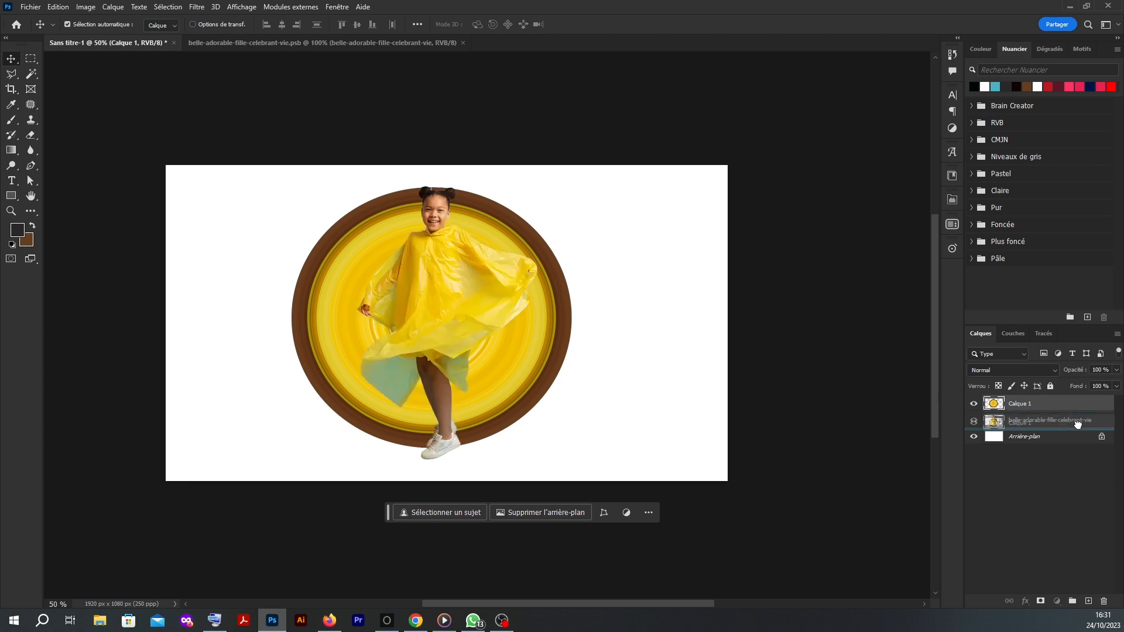
pyautogui.moveTo(434, 323); pyautogui.dragTo(432, 322)
pyautogui.click(681, 325)
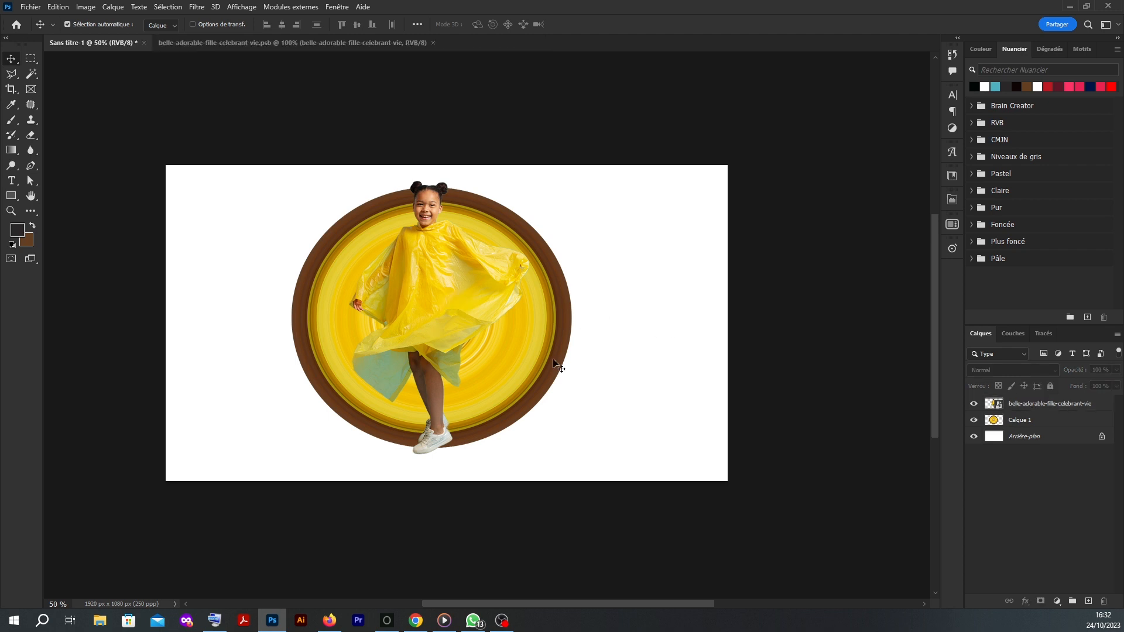
# - Scale the disc to about 101% and lower it slightly so its bottom edge lines up with the girl's shoes
pyautogui.click(555, 364)
pyautogui.hotkey('ctrl', 't')
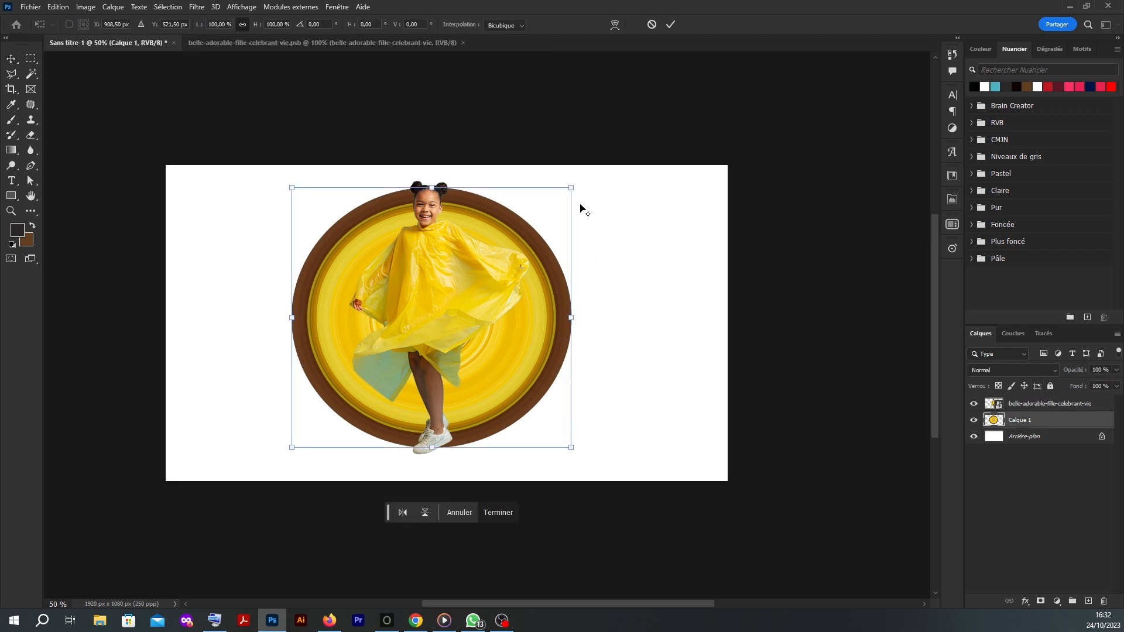
pyautogui.moveTo(573, 186); pyautogui.dragTo(573, 185)
pyautogui.moveTo(540, 242); pyautogui.dragTo(540, 242)
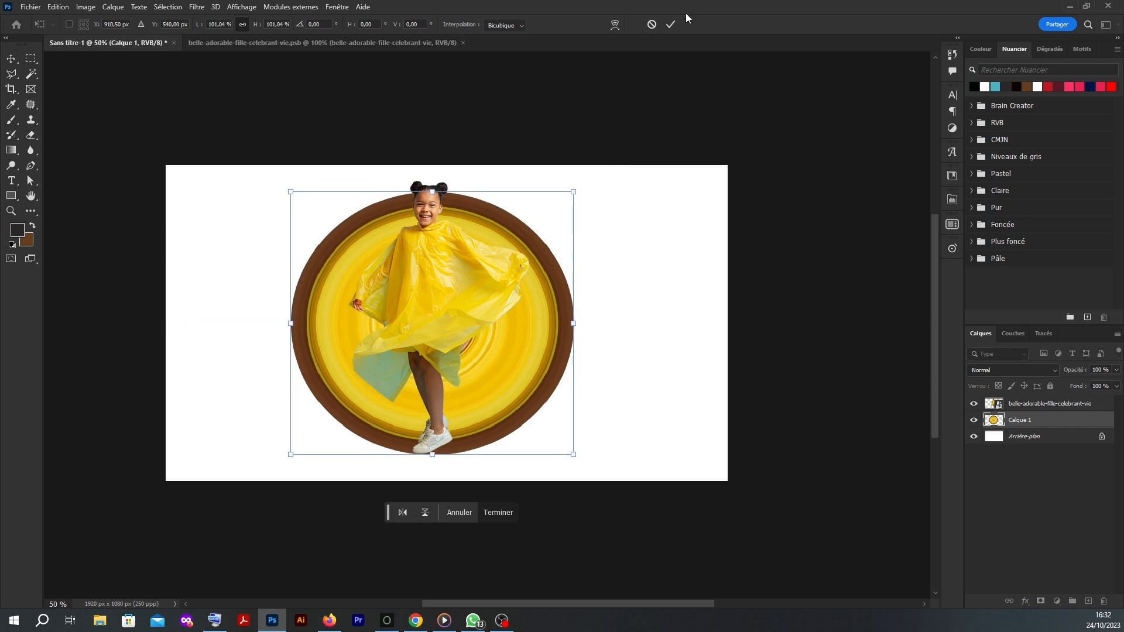
pyautogui.click(671, 23)
# - Add a layer mask to the disc layer, Calque 1
pyautogui.click(1025, 425)
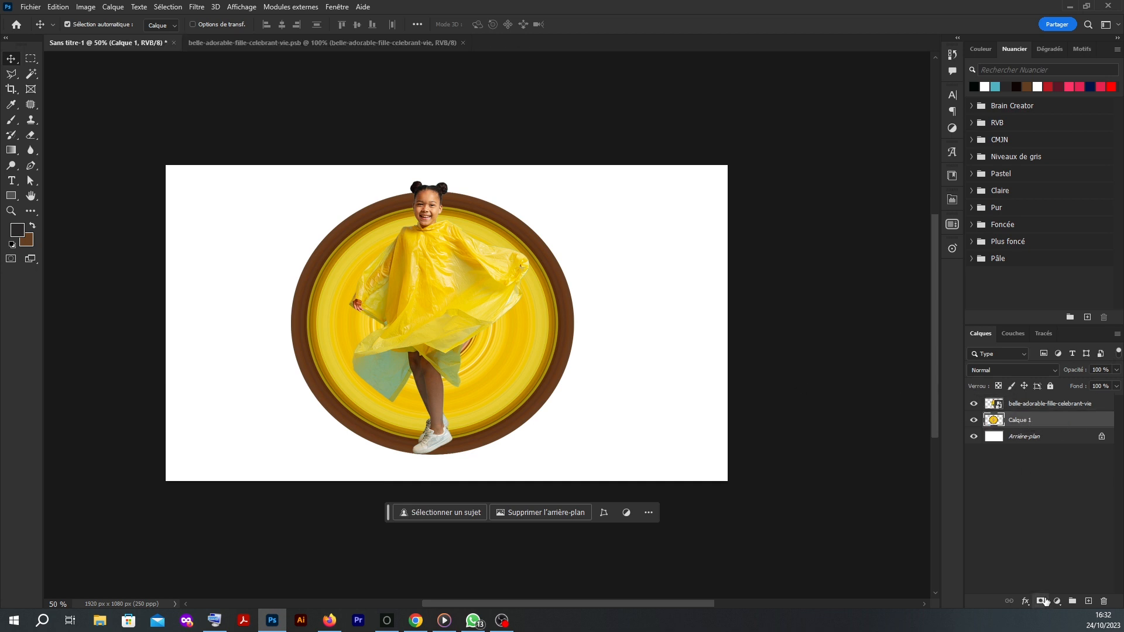
pyautogui.click(1043, 601)
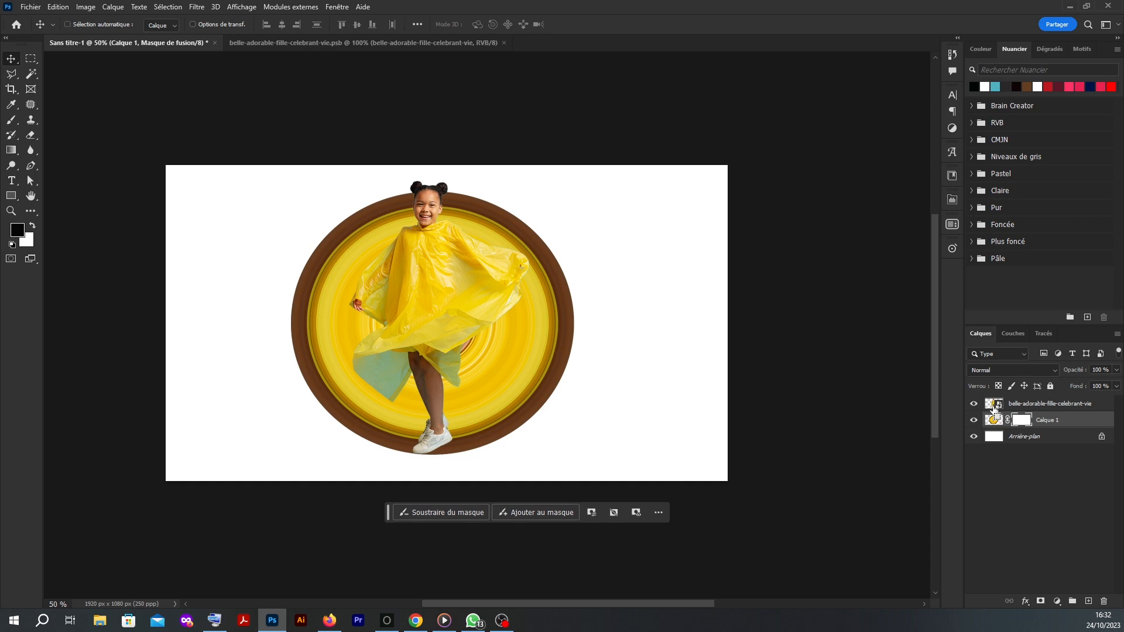
pyautogui.keyDown('ctrl'); pyautogui.click(995, 404); pyautogui.keyUp('ctrl')
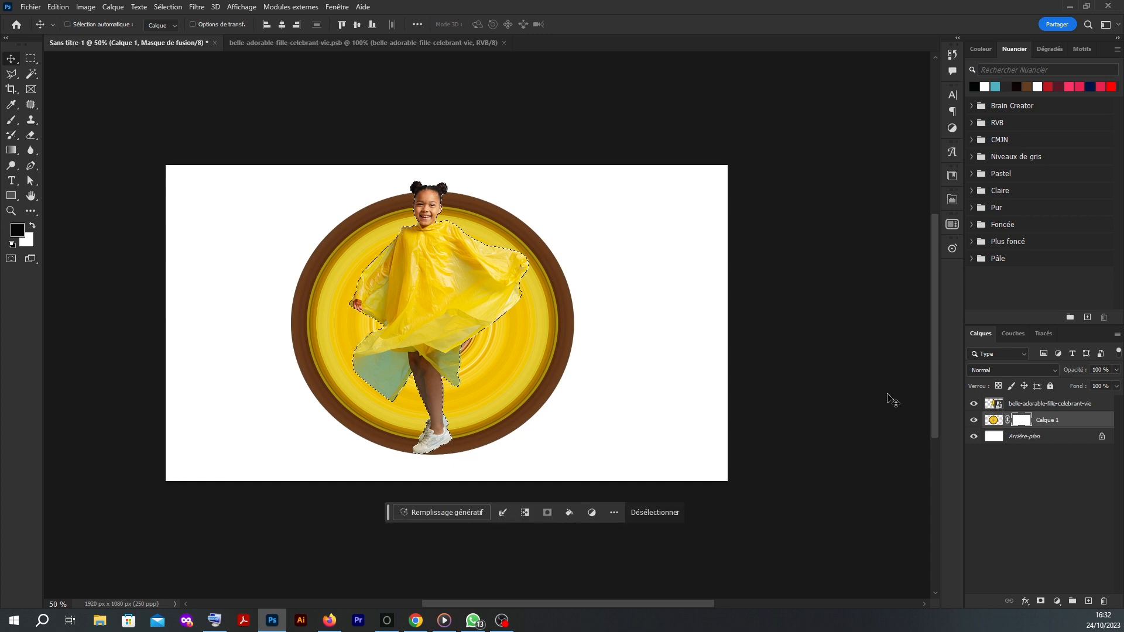
pyautogui.click(1049, 407)
pyautogui.hotkey('ctrl', 'd')
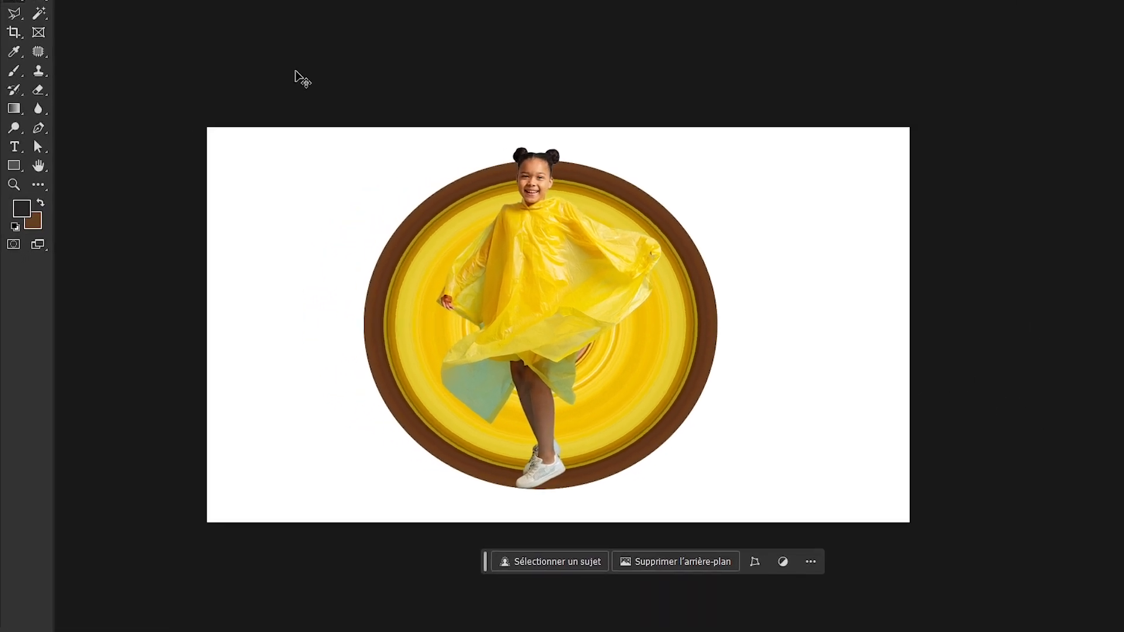
# - Set up the Brush tool with the Arrondi net tip and a diameter of about 372 px
pyautogui.rightClick(14, 71)
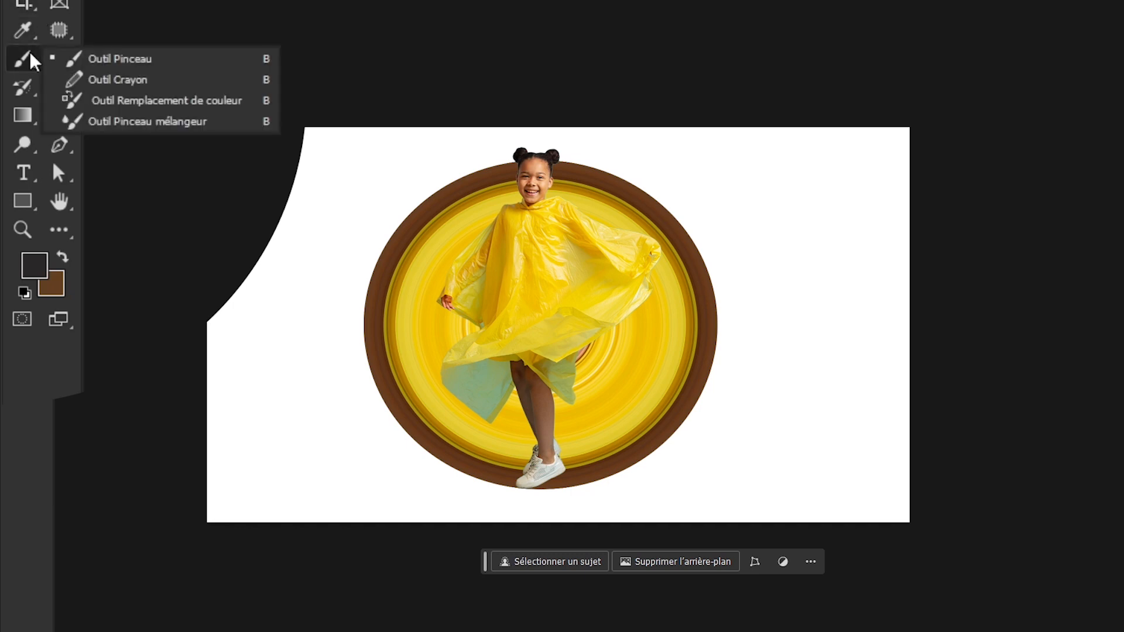
pyautogui.click(130, 61)
pyautogui.moveTo(360, 271); pyautogui.dragTo(415, 279)
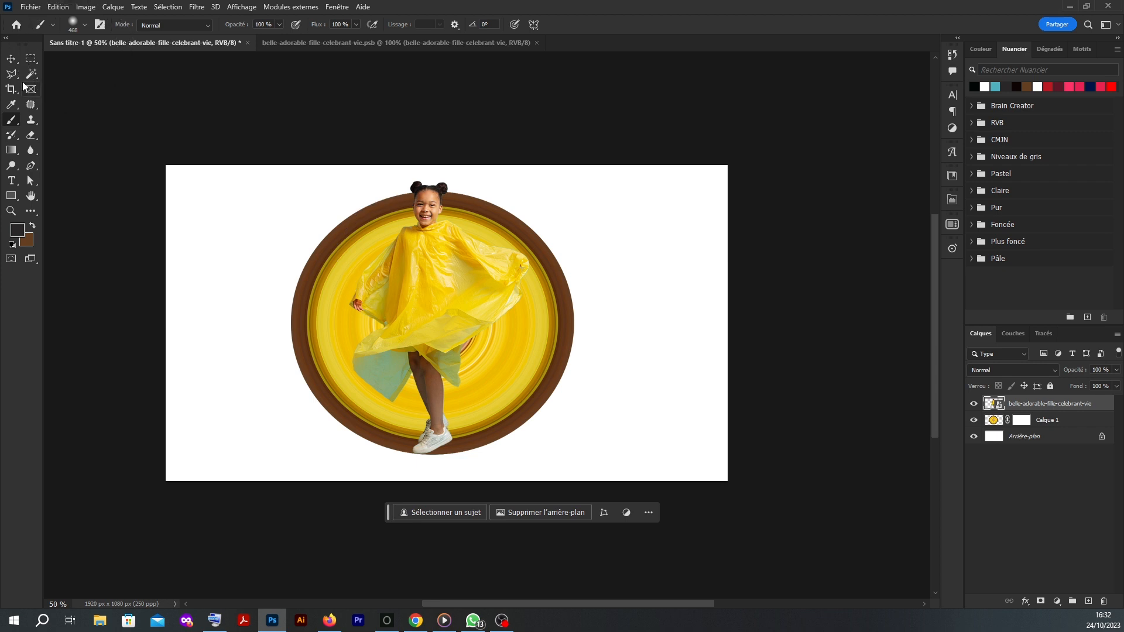
pyautogui.click(81, 28)
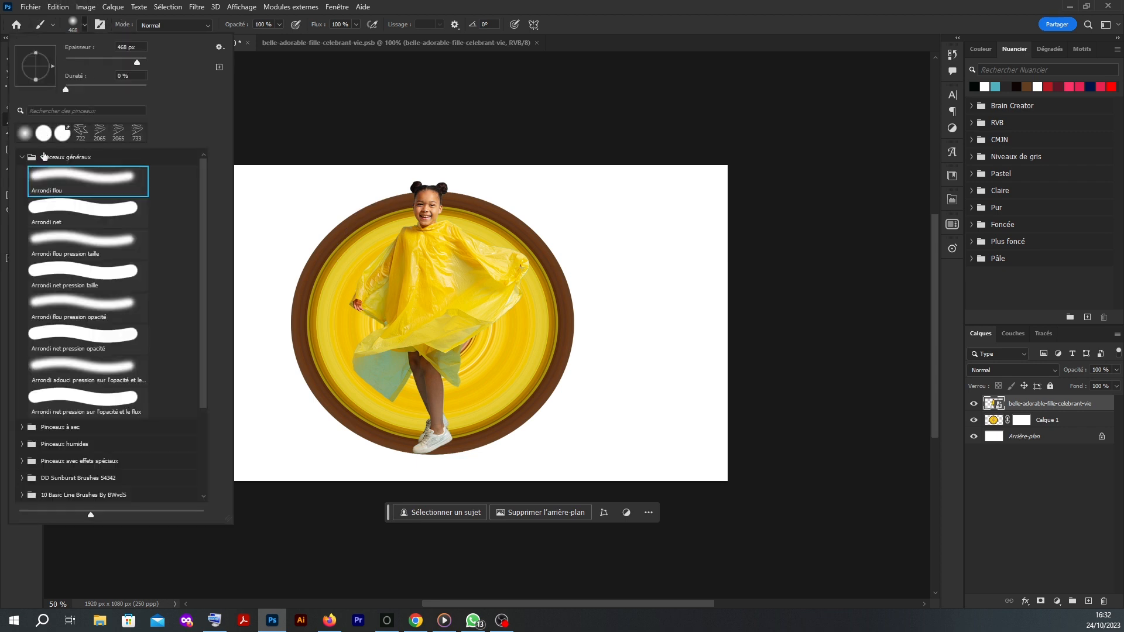
pyautogui.click(78, 218)
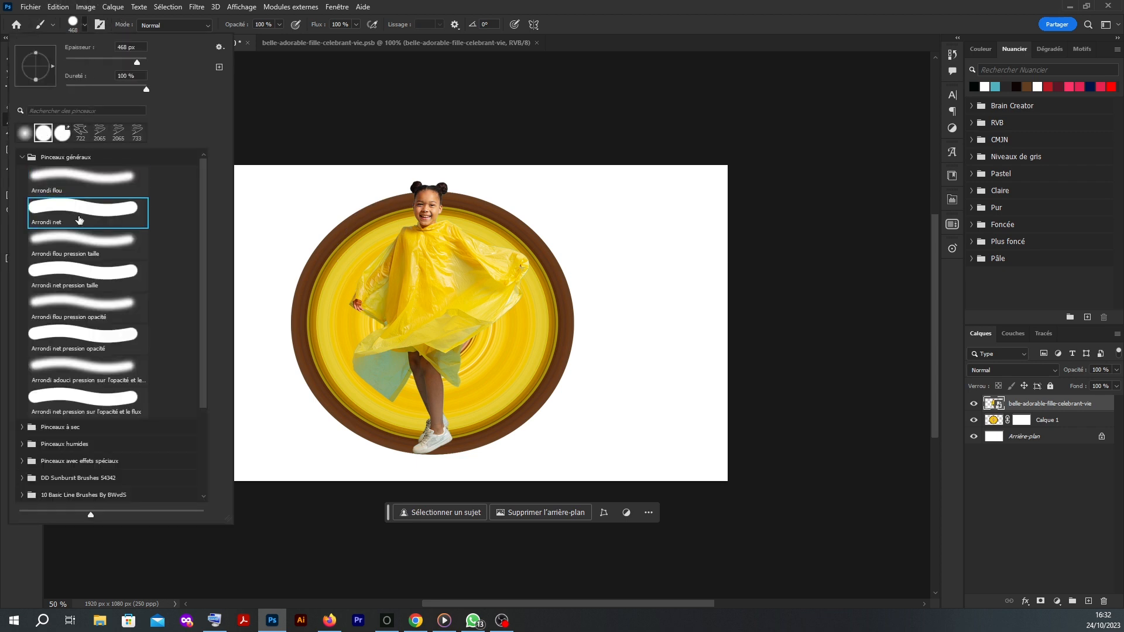
pyautogui.click(681, 22)
pyautogui.moveTo(364, 223); pyautogui.dragTo(314, 248)
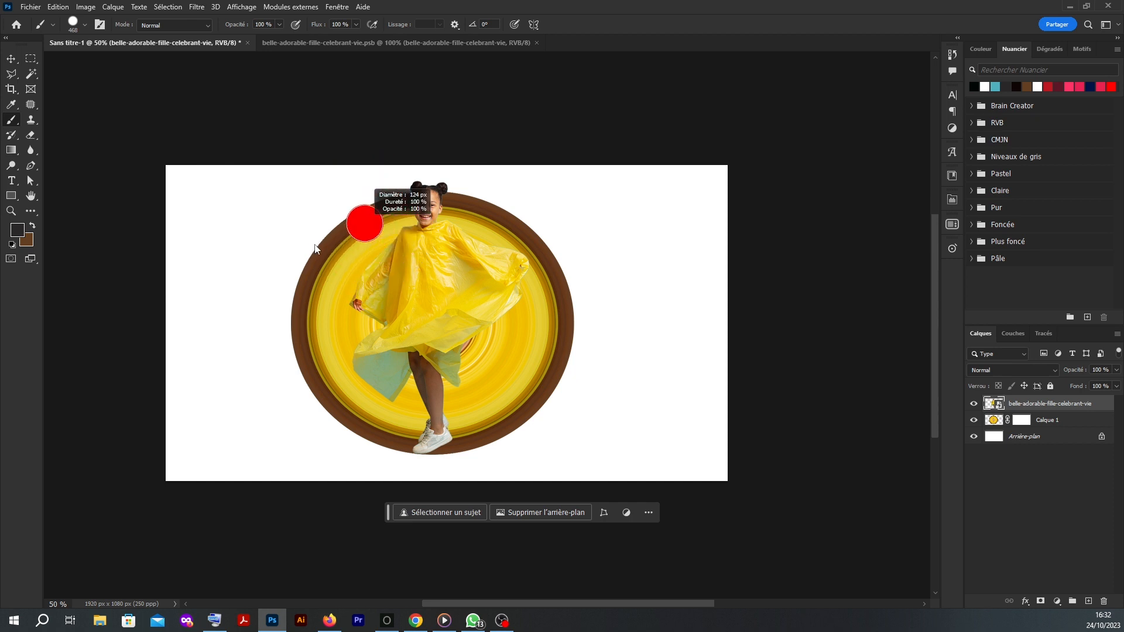
pyautogui.moveTo(381, 229)
pyautogui.mouseDown()
pyautogui.moveTo(427, 230)
pyautogui.moveTo(296, 199)
pyautogui.moveTo(347, 210)
pyautogui.moveTo(351, 196)
pyautogui.mouseUp()
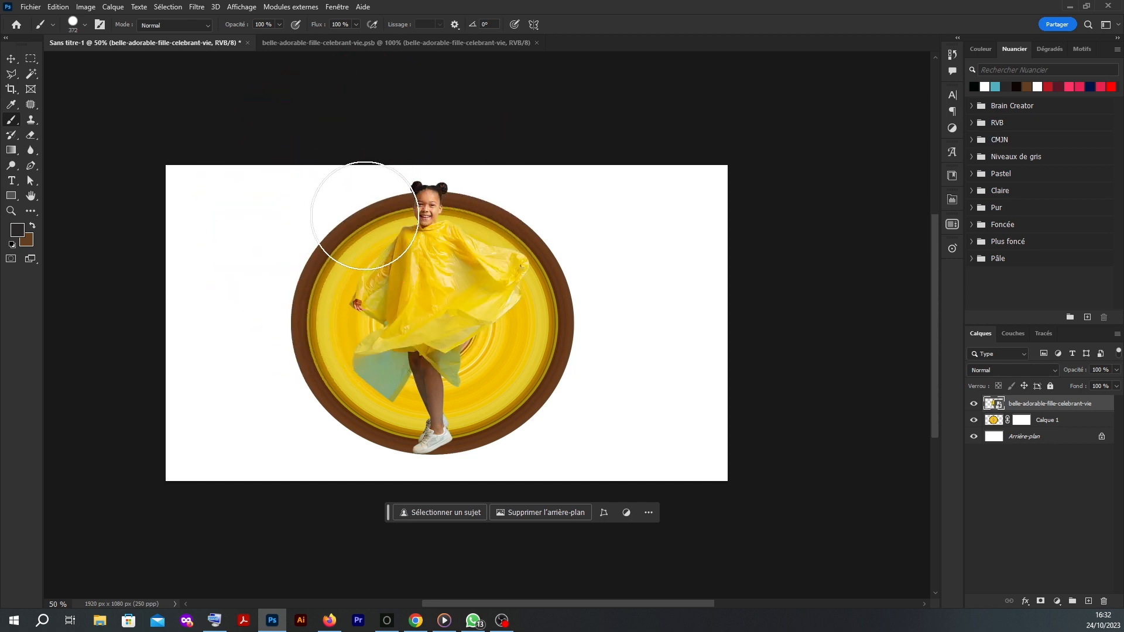
# - Paint black on the disc's layer mask to hide the half of the disc to the left of the girl
pyautogui.click(1021, 420)
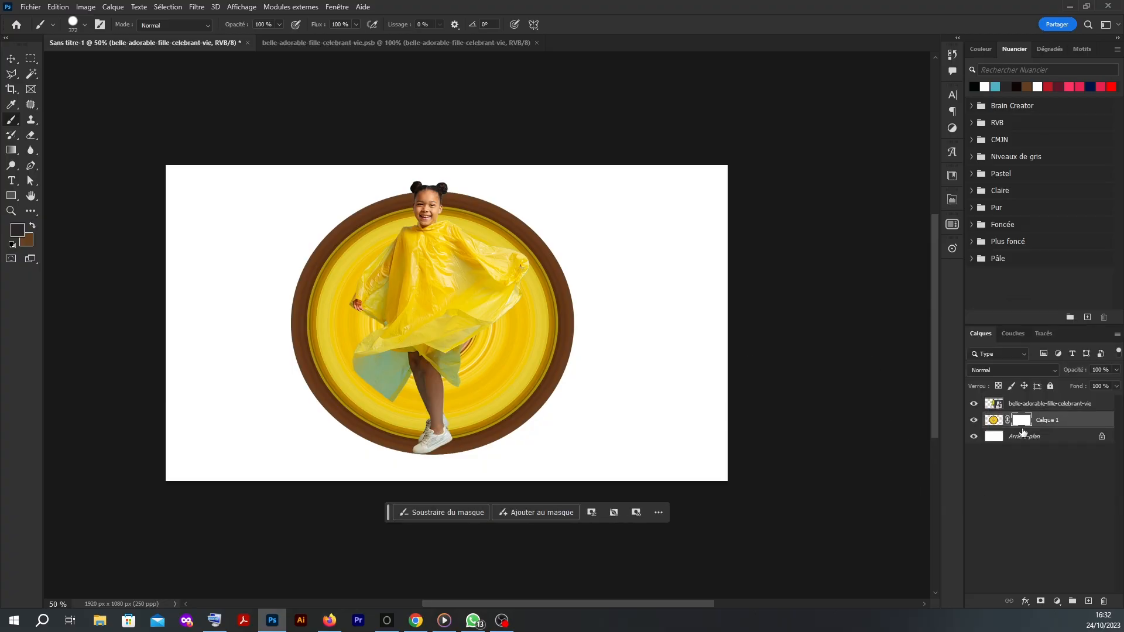
pyautogui.moveTo(377, 213)
pyautogui.mouseDown()
pyautogui.moveTo(327, 294)
pyautogui.moveTo(322, 364)
pyautogui.moveTo(329, 387)
pyautogui.moveTo(374, 388)
pyautogui.moveTo(373, 422)
pyautogui.moveTo(372, 241)
pyautogui.mouseUp()
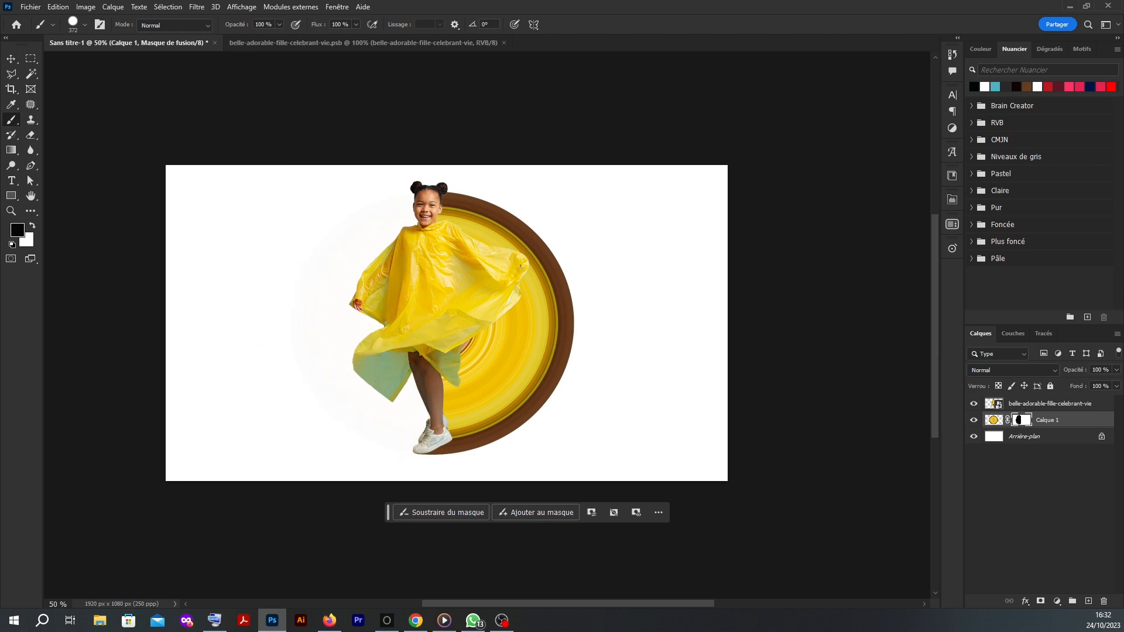
pyautogui.click(6, 61)
pyautogui.hotkey('ctrl', '+')
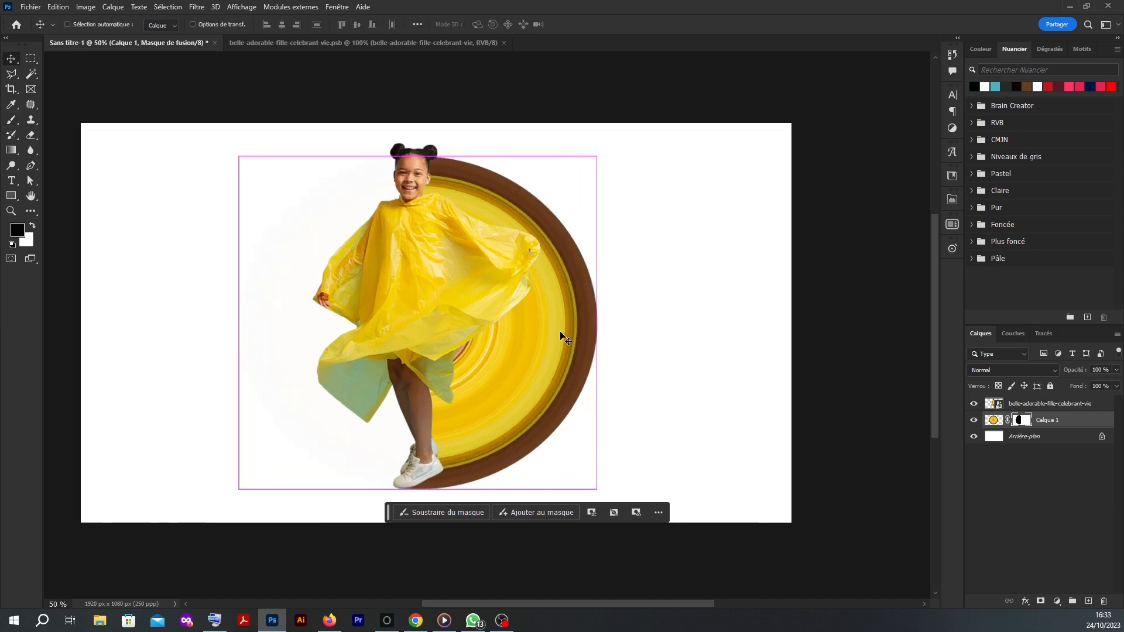
# - With the image of Calque 1 active instead of its mask, set up the Brush tool with the Arrondi flou tip at 112 px
pyautogui.hotkey('ctrl', '+')
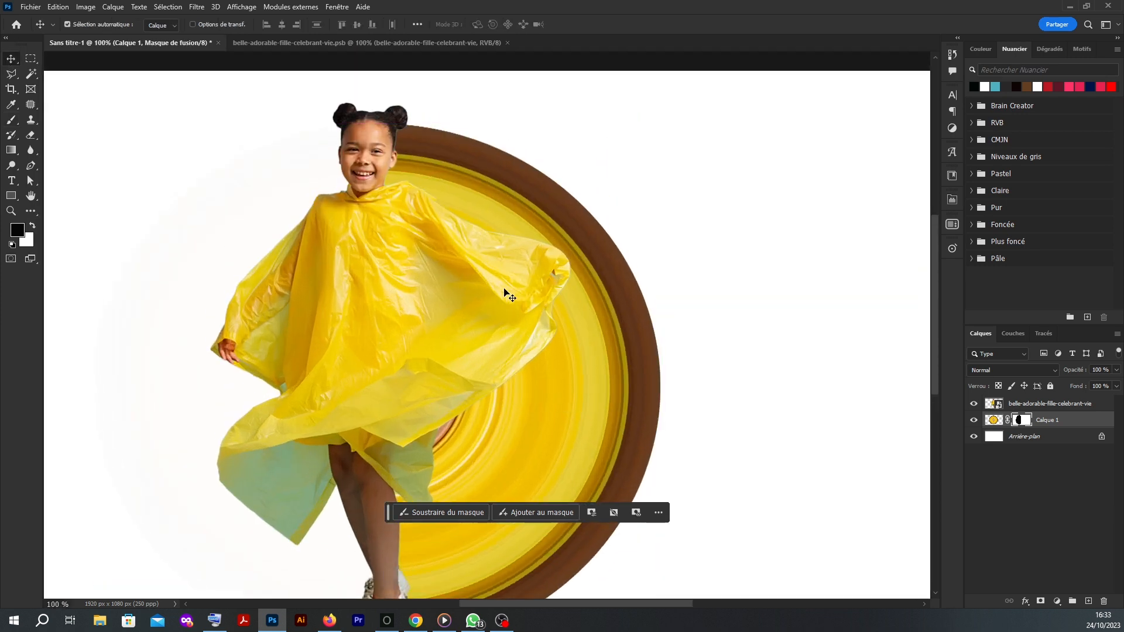
pyautogui.scroll(-2, 443, 290)
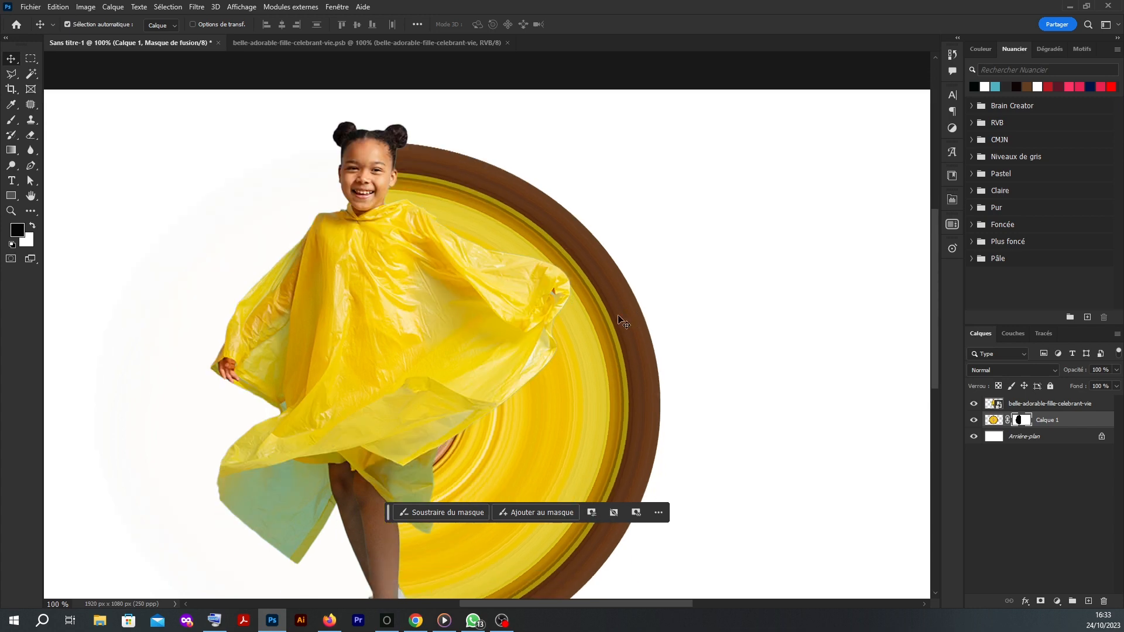
pyautogui.moveTo(446, 297); pyautogui.dragTo(619, 250)
pyautogui.scroll(-6, 597, 254)
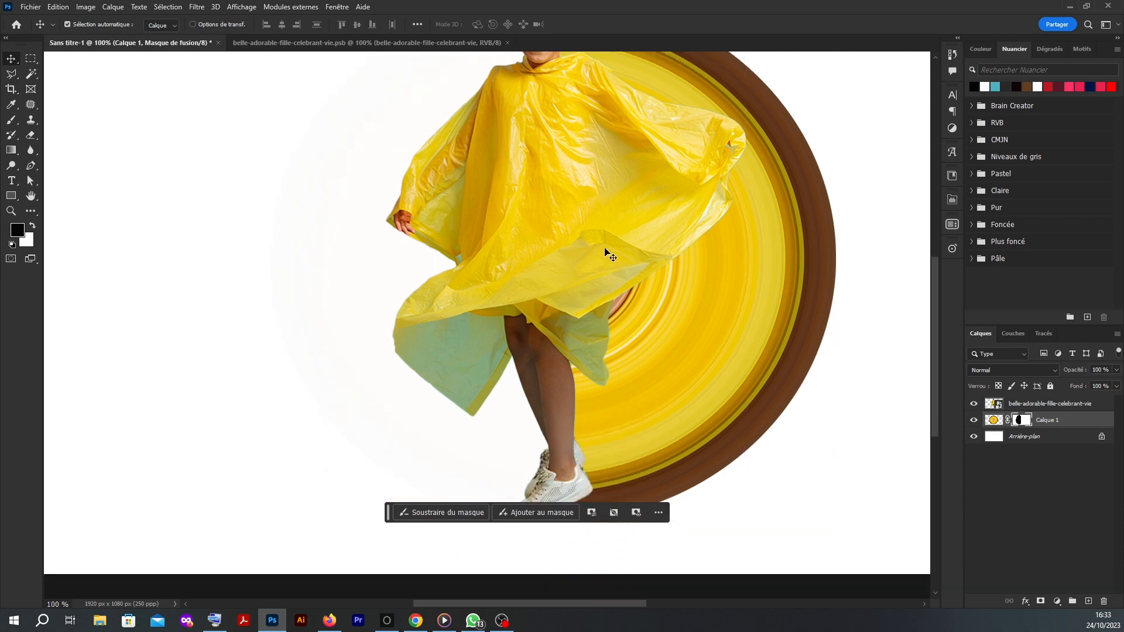
pyautogui.scroll(6, 607, 252)
pyautogui.click(1023, 436)
pyautogui.click(1030, 420)
pyautogui.scroll(3, 724, 391)
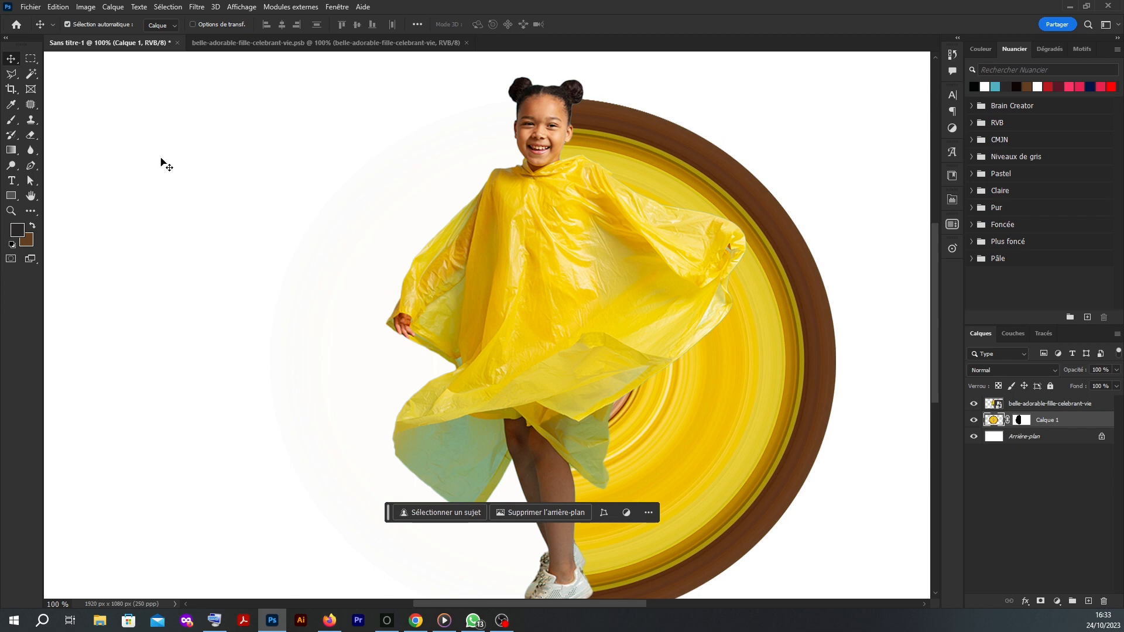
pyautogui.click(12, 124)
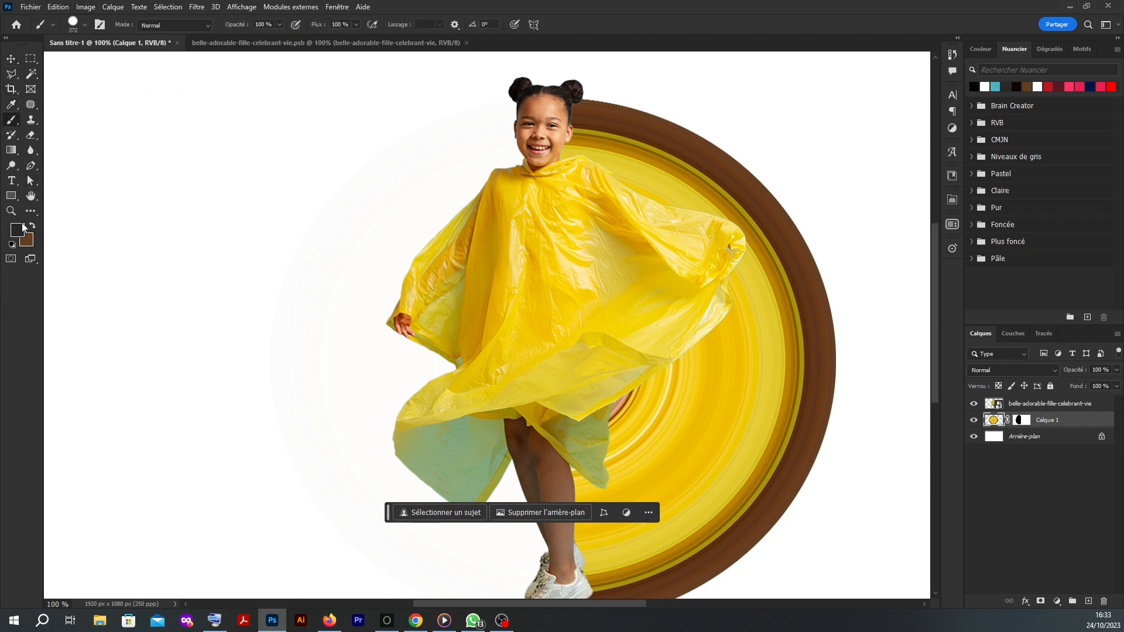
pyautogui.moveTo(802, 237)
pyautogui.mouseDown()
pyautogui.moveTo(710, 246)
pyautogui.moveTo(747, 248)
pyautogui.mouseUp()
pyautogui.click(87, 25)
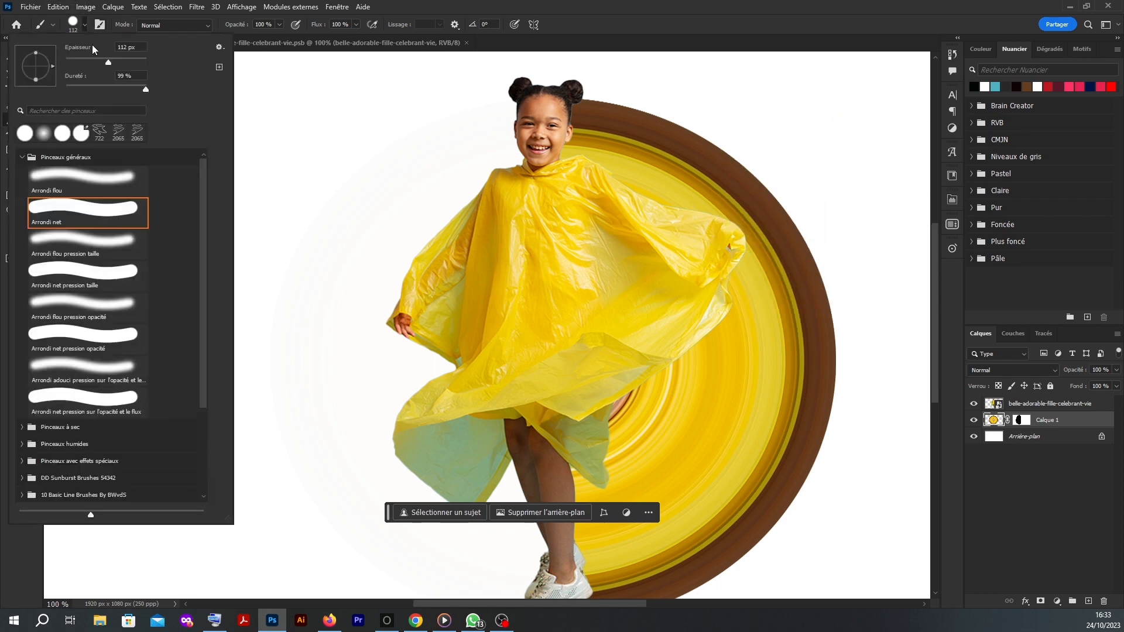
pyautogui.click(88, 179)
pyautogui.click(724, 13)
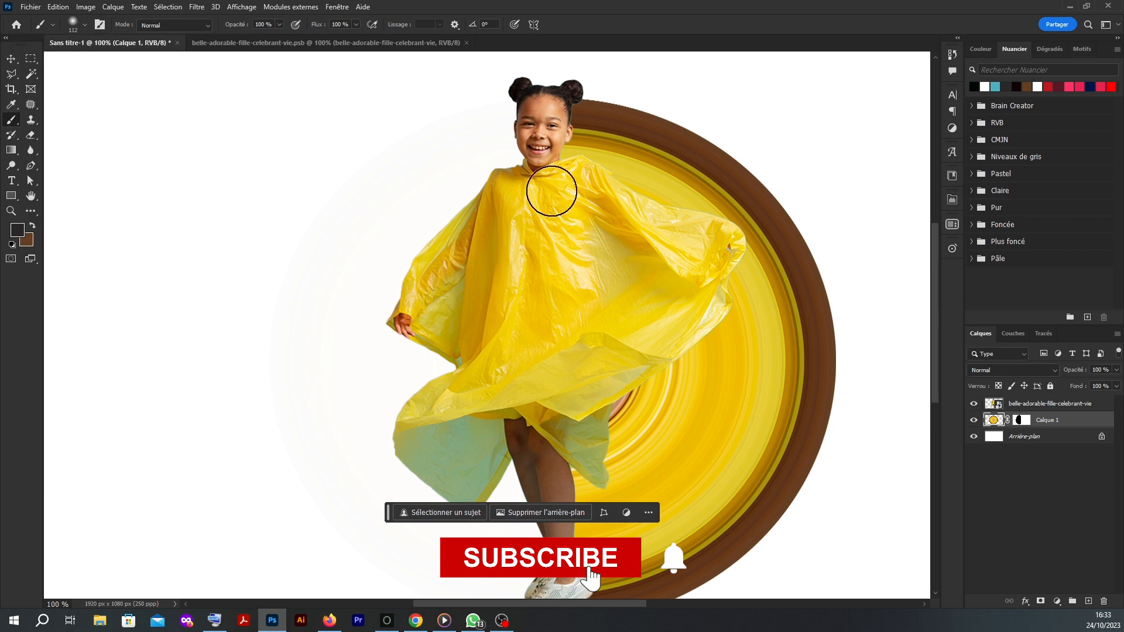
# - Add a layer between the disc and the girl and paint a soft dark shadow on it along her figure, from head to shoes
pyautogui.scroll(-2, 572, 161)
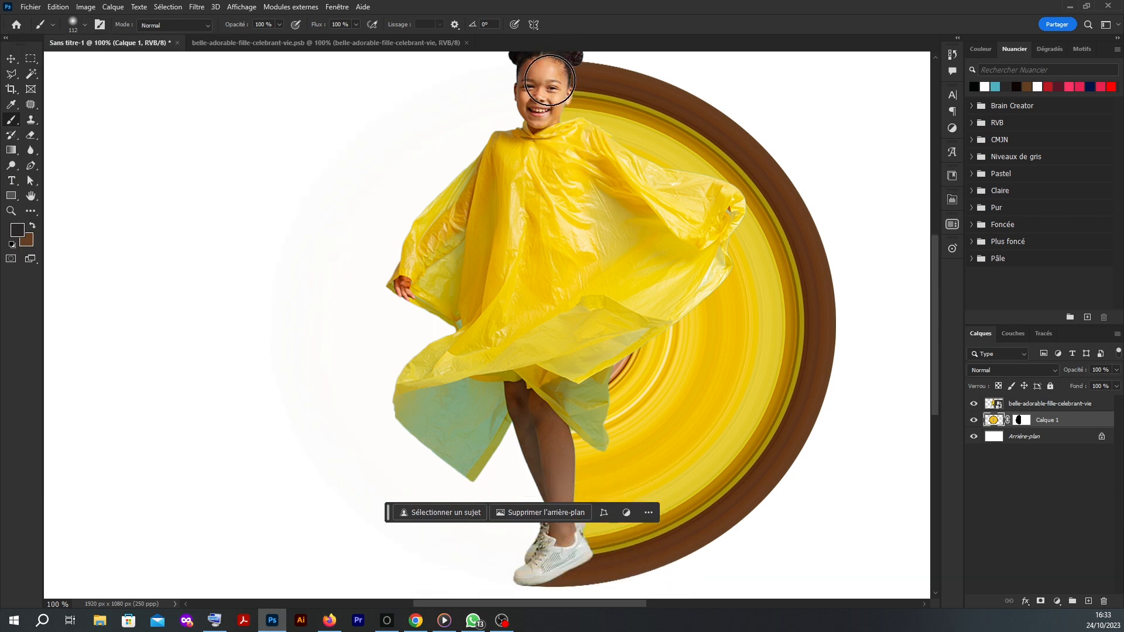
pyautogui.moveTo(556, 123); pyautogui.dragTo(662, 164)
pyautogui.hotkey('ctrl', 'z')
pyautogui.click(1088, 601)
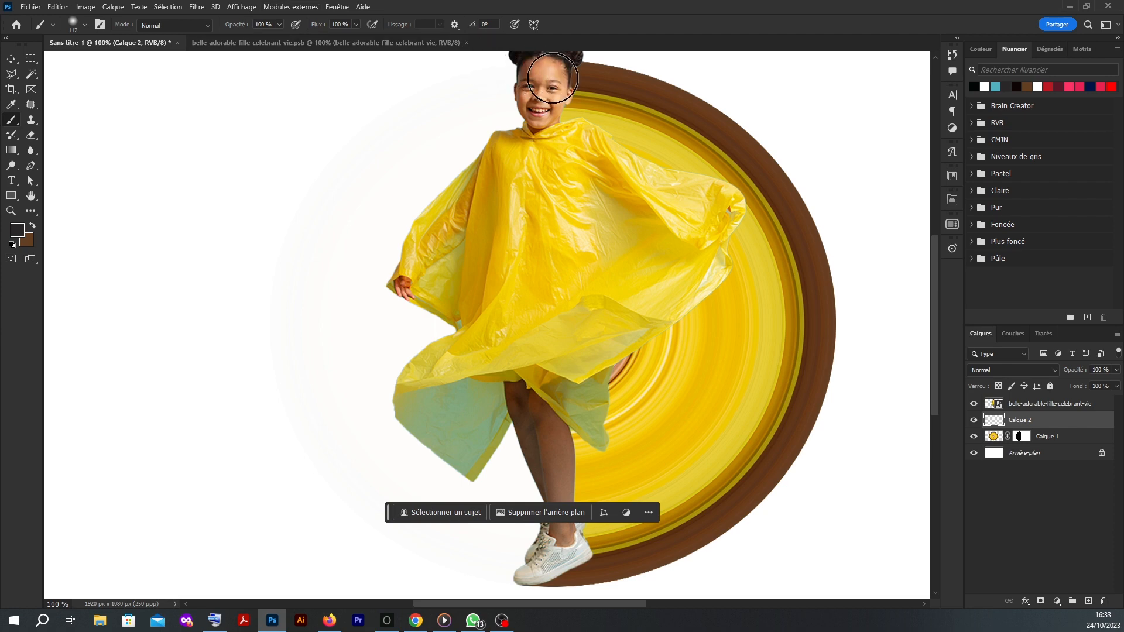
pyautogui.moveTo(553, 80)
pyautogui.mouseDown()
pyautogui.moveTo(559, 136)
pyautogui.moveTo(715, 210)
pyautogui.moveTo(698, 280)
pyautogui.moveTo(604, 350)
pyautogui.moveTo(599, 424)
pyautogui.moveTo(568, 424)
pyautogui.moveTo(561, 497)
pyautogui.moveTo(575, 543)
pyautogui.moveTo(569, 523)
pyautogui.moveTo(554, 558)
pyautogui.moveTo(569, 556)
pyautogui.moveTo(546, 557)
pyautogui.moveTo(575, 555)
pyautogui.mouseUp()
pyautogui.scroll(1, 819, 392)
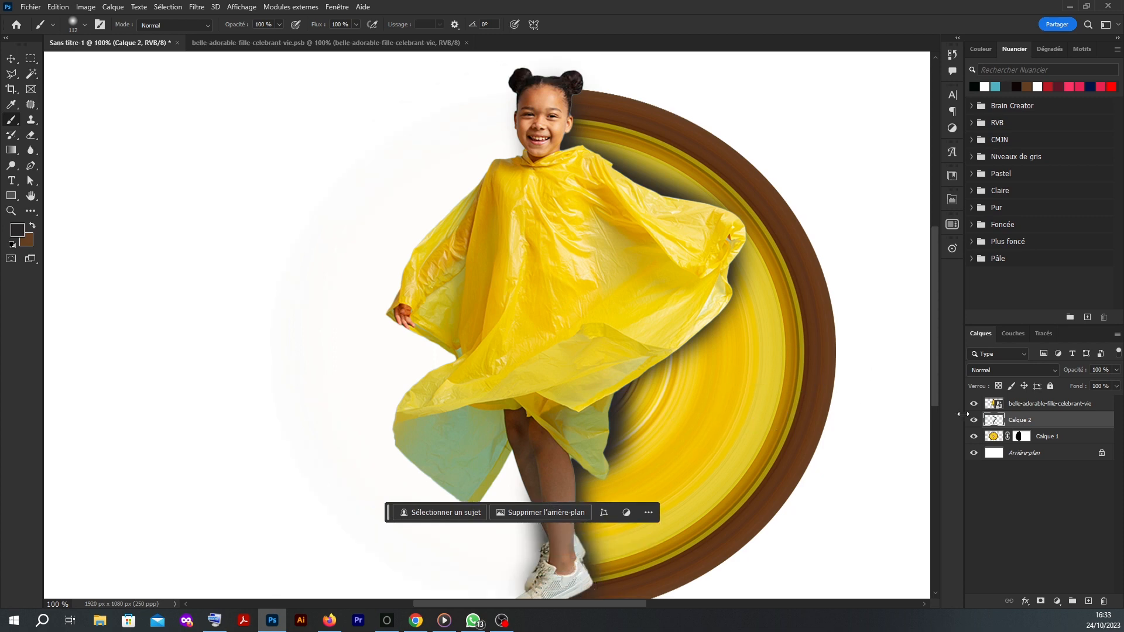
# - Soften the shadow layer with 75 % opacity, the Densité linéaire + blend mode and a 53 % fill
pyautogui.click(1116, 370)
pyautogui.moveTo(1104, 387); pyautogui.dragTo(1102, 387)
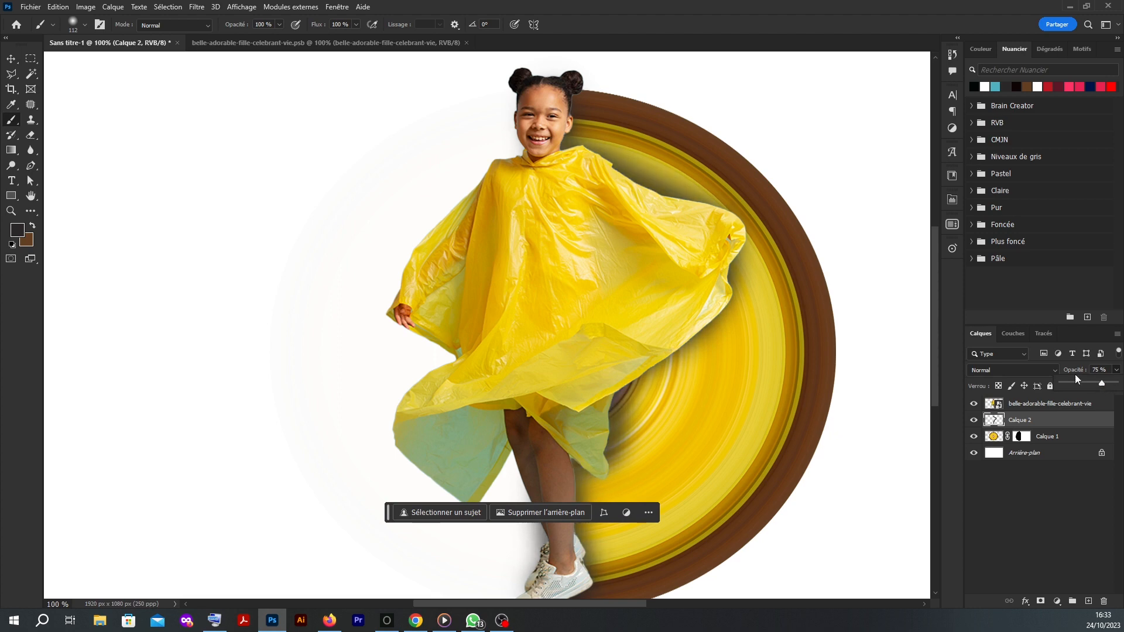
pyautogui.click(1017, 369)
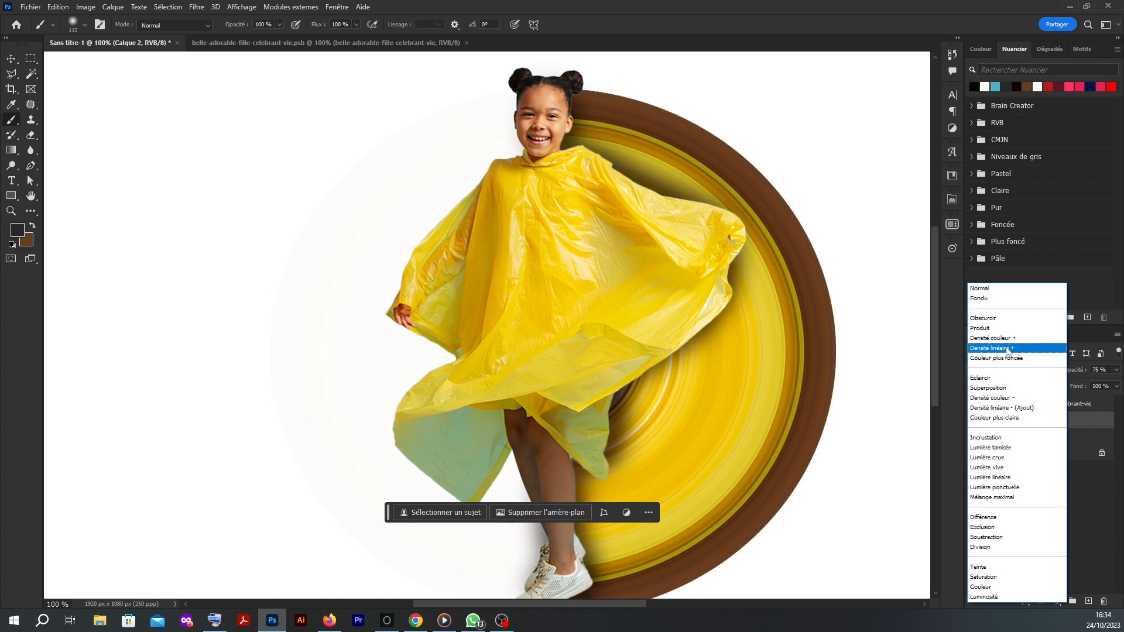
pyautogui.click(1007, 349)
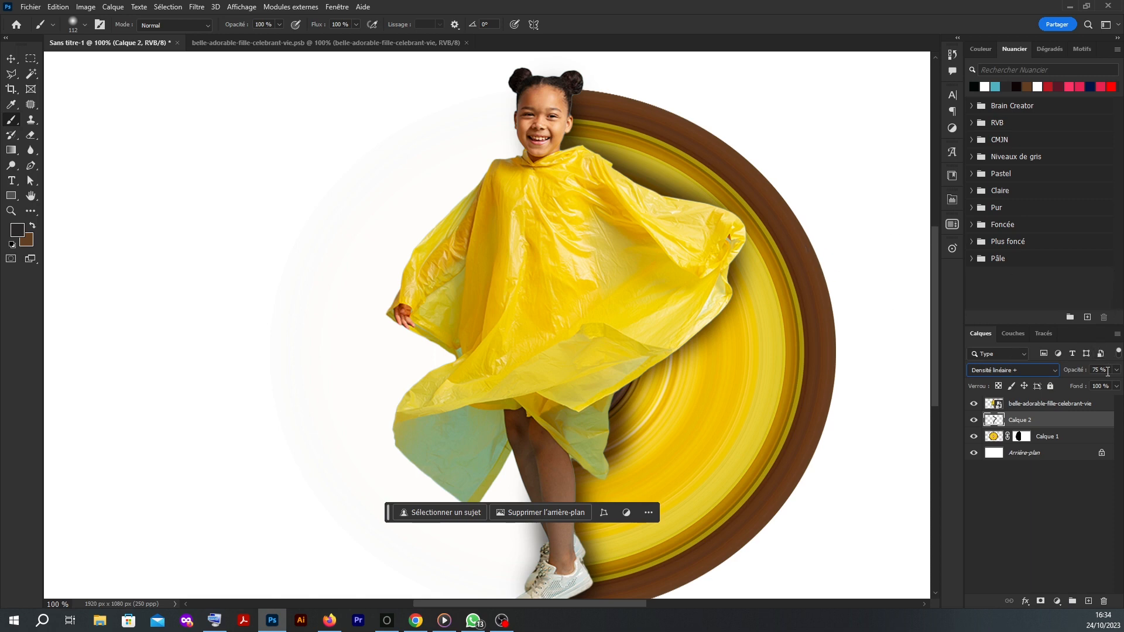
pyautogui.click(1117, 387)
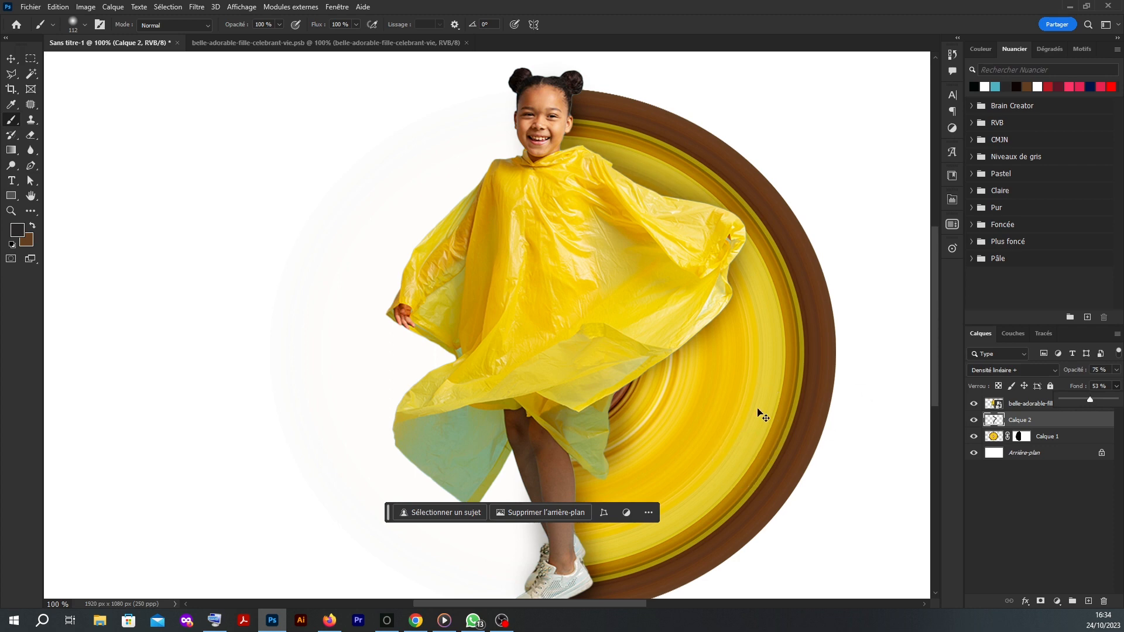
# - Add a Couleur unie fill layer in bright cyan, #11d0ee, directly above Arrière-plan
pyautogui.hotkey('ctrl', '-')
pyautogui.hotkey('ctrl', '-')
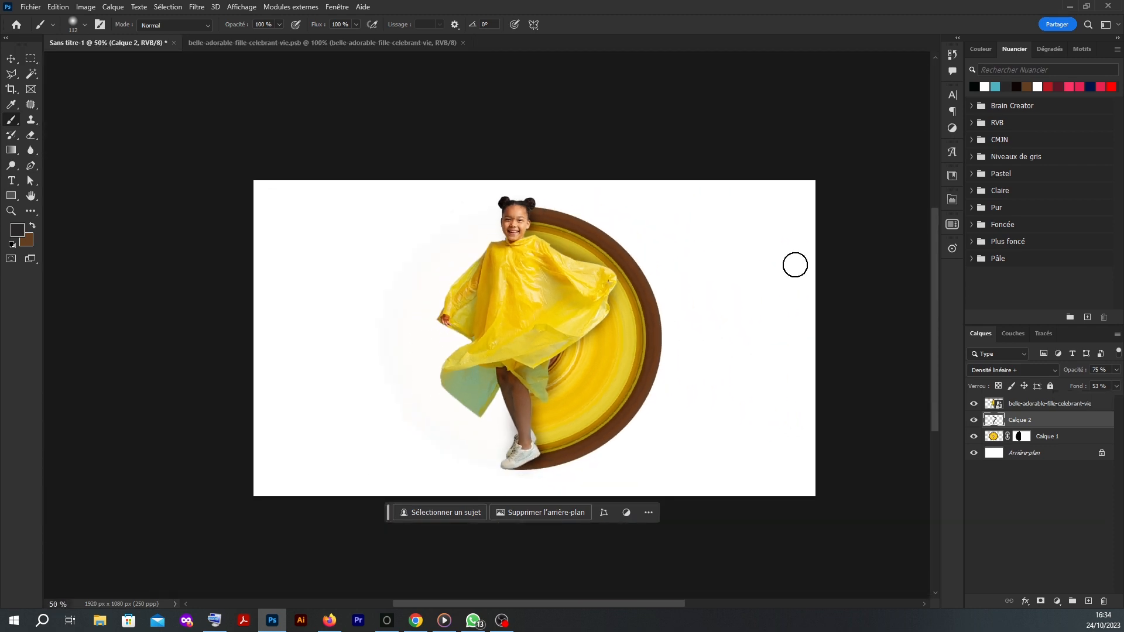
pyautogui.click(1070, 455)
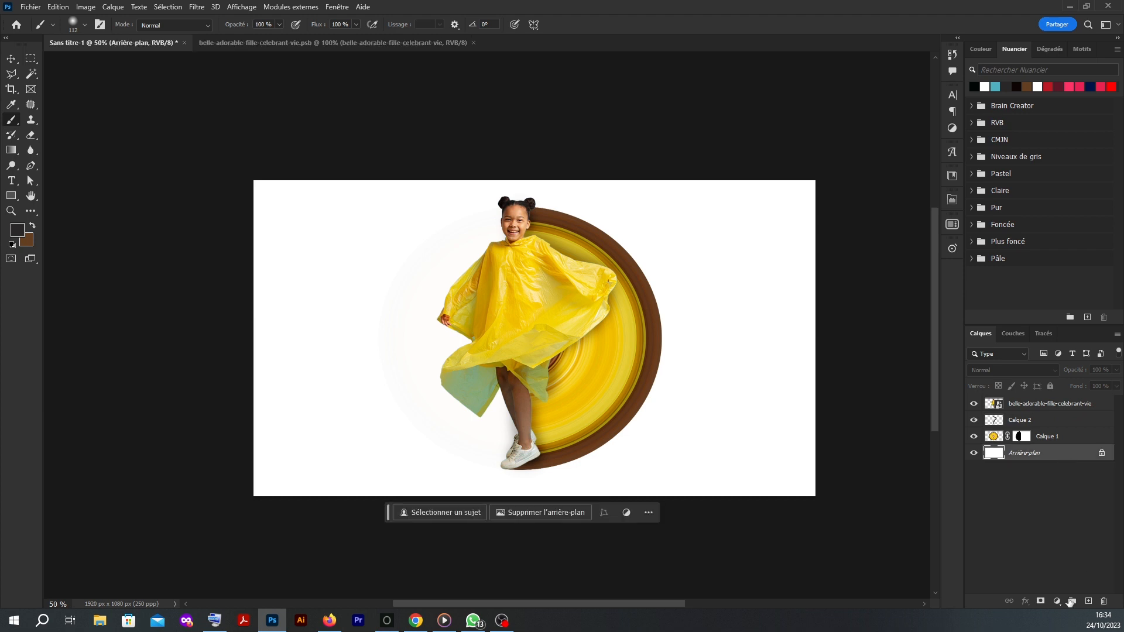
pyautogui.click(1058, 602)
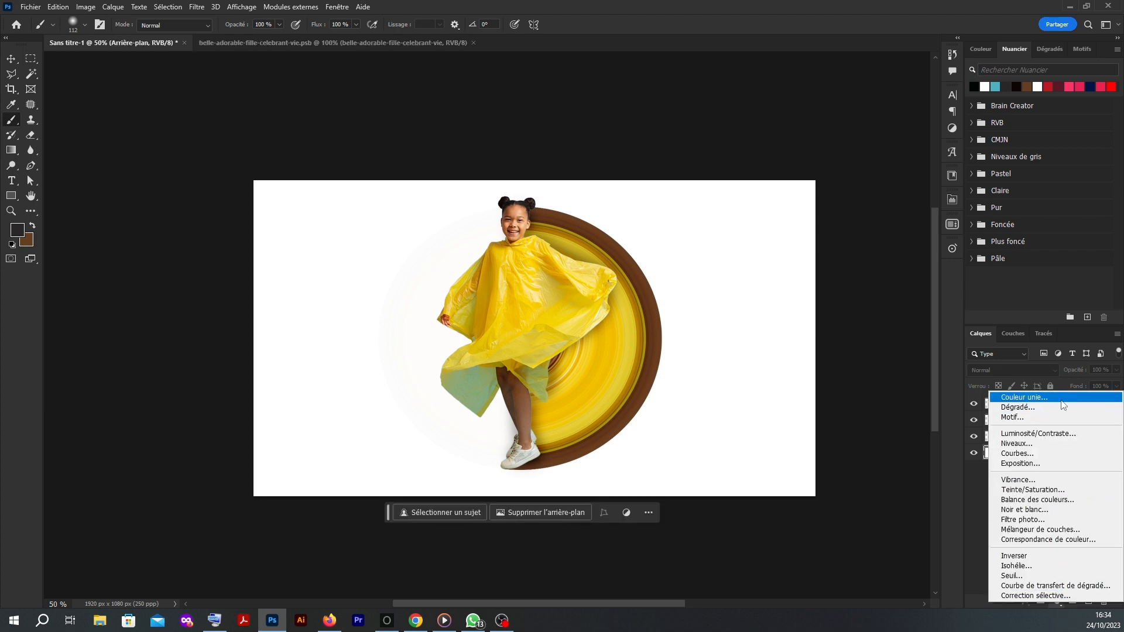
pyautogui.click(1062, 401)
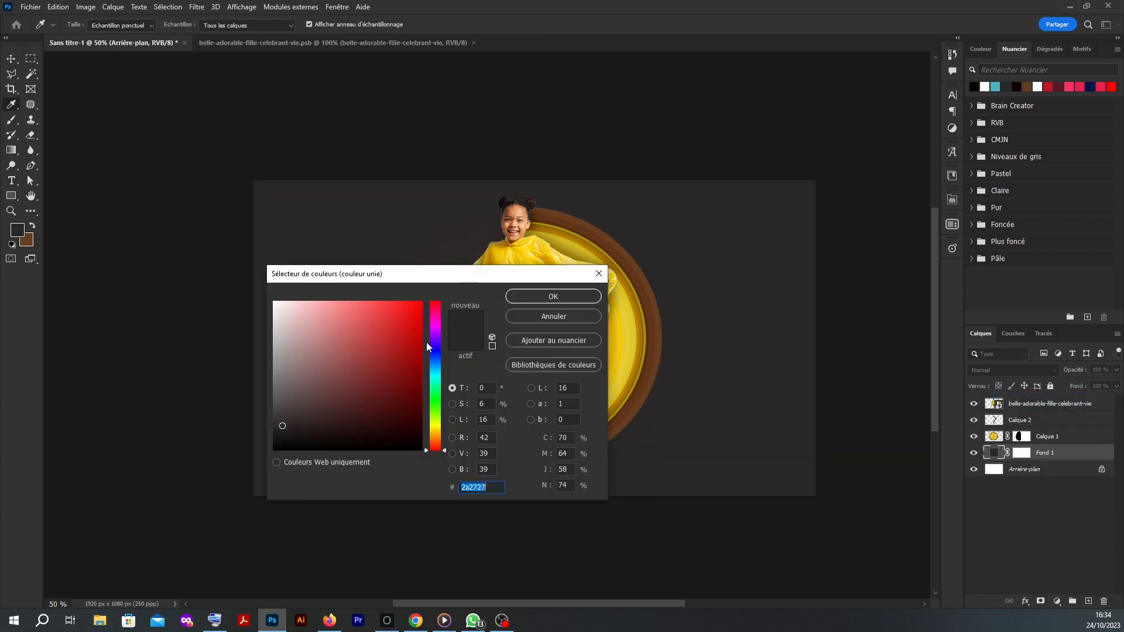
pyautogui.click(995, 87)
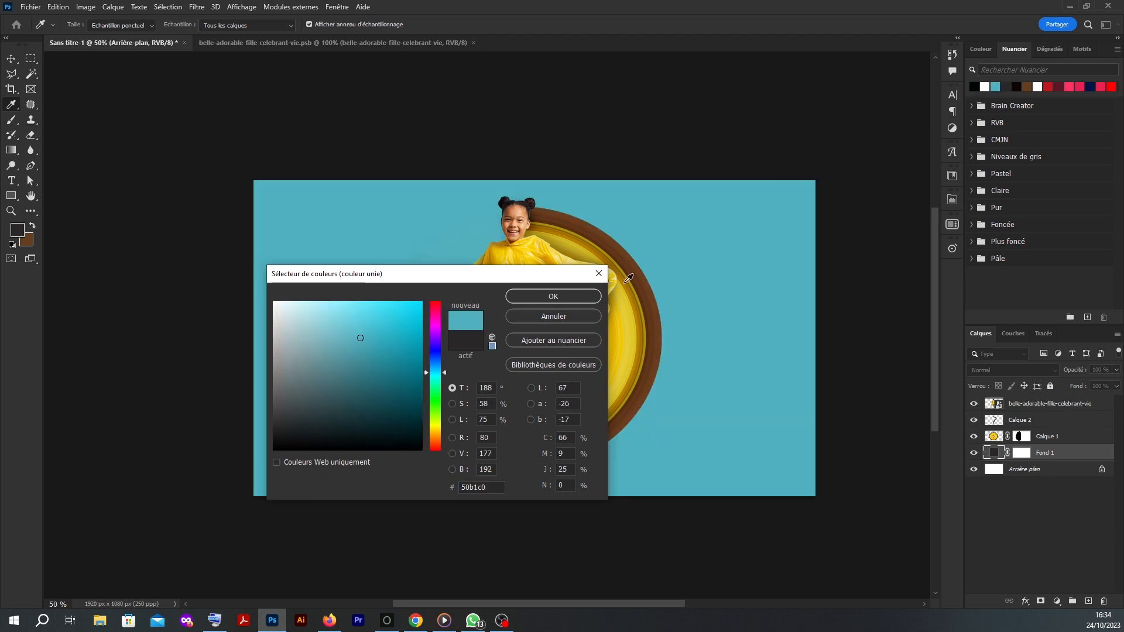
pyautogui.click(411, 374)
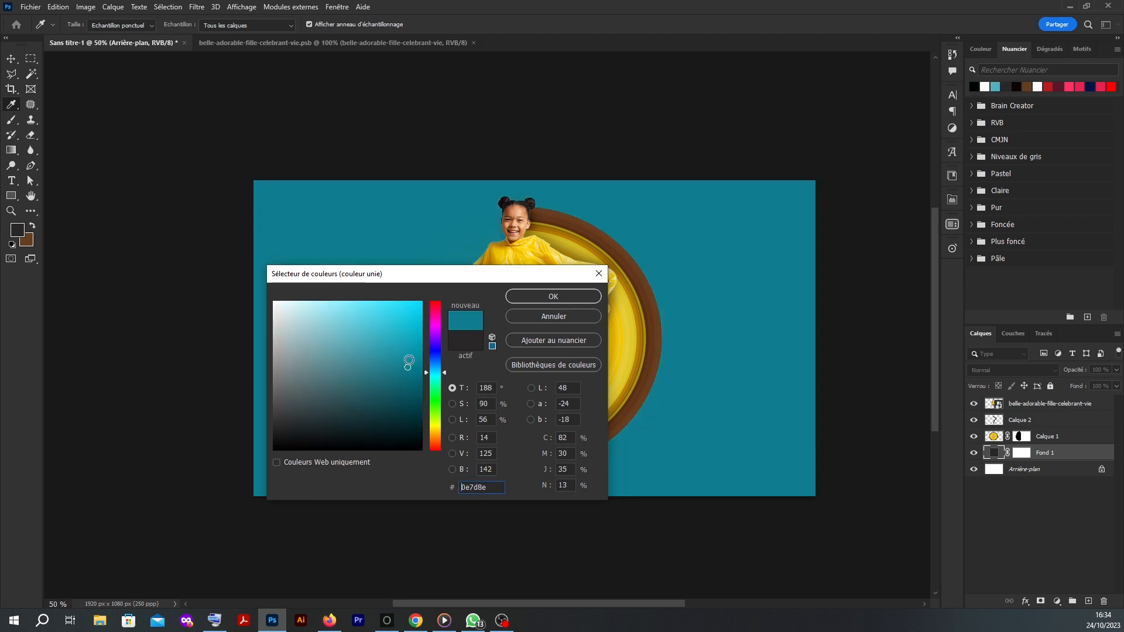
pyautogui.click(412, 312)
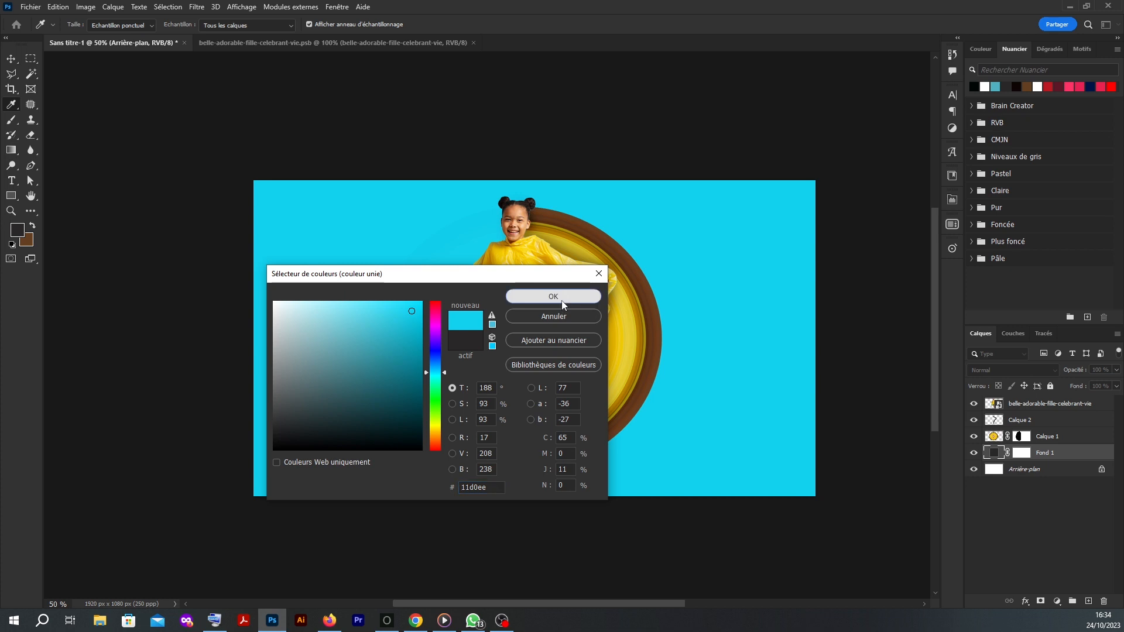
pyautogui.click(554, 296)
pyautogui.press('b')
pyautogui.scroll(-1, 690, 386)
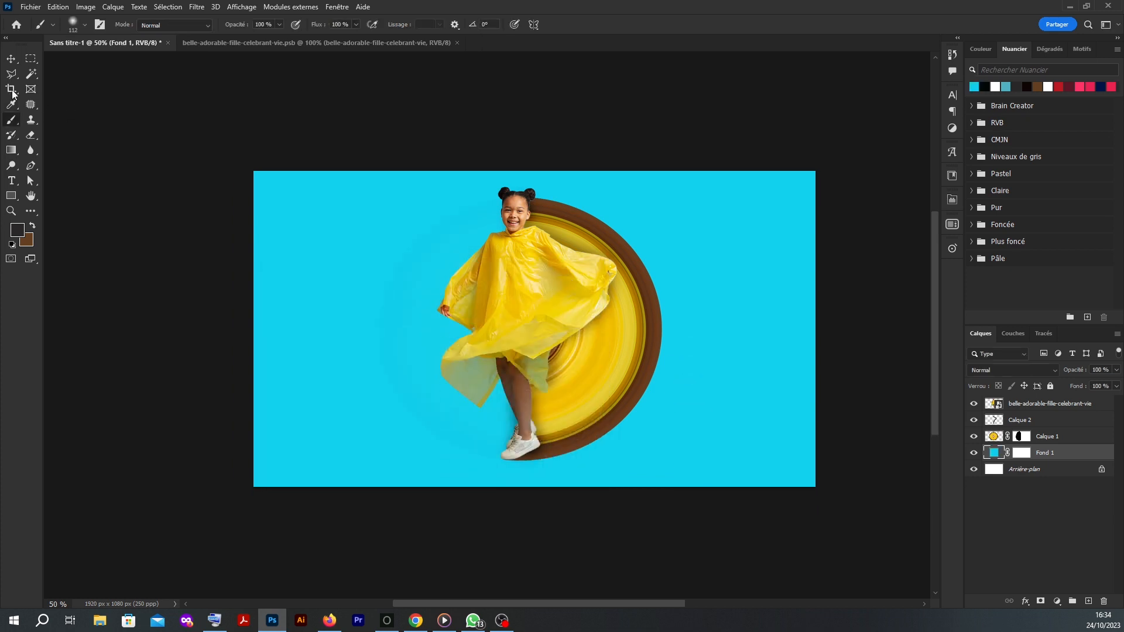
# - Group the girl, shadow and disc layers together
pyautogui.click(16, 62)
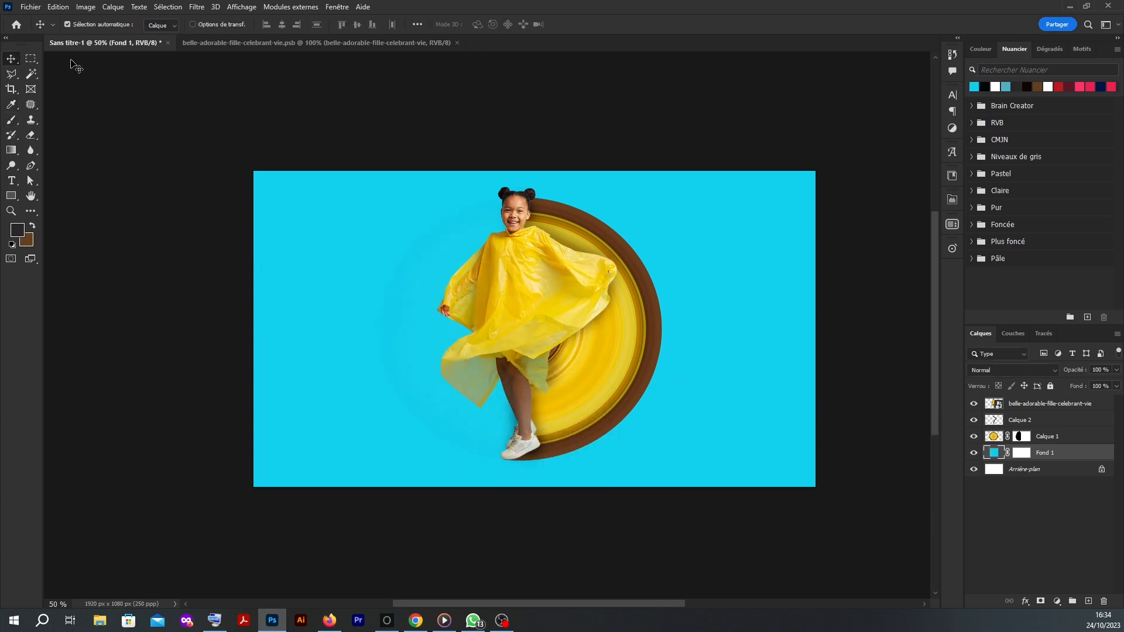
pyautogui.click(825, 291)
pyautogui.click(1067, 405)
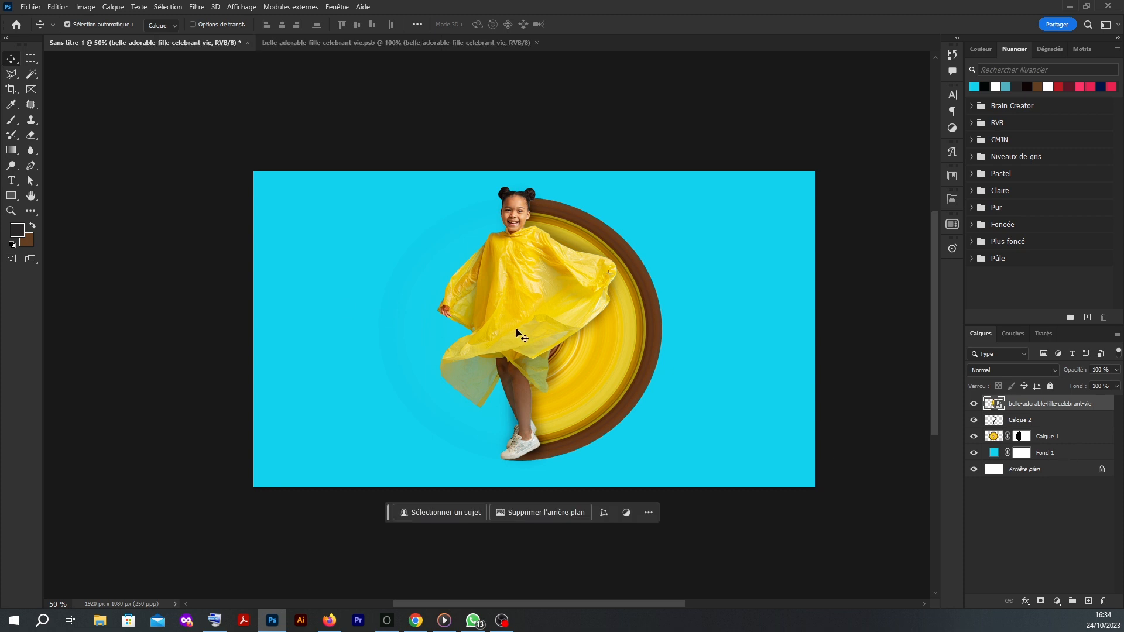
pyautogui.keyDown('shift'); pyautogui.click(1056, 436); pyautogui.keyUp('shift')
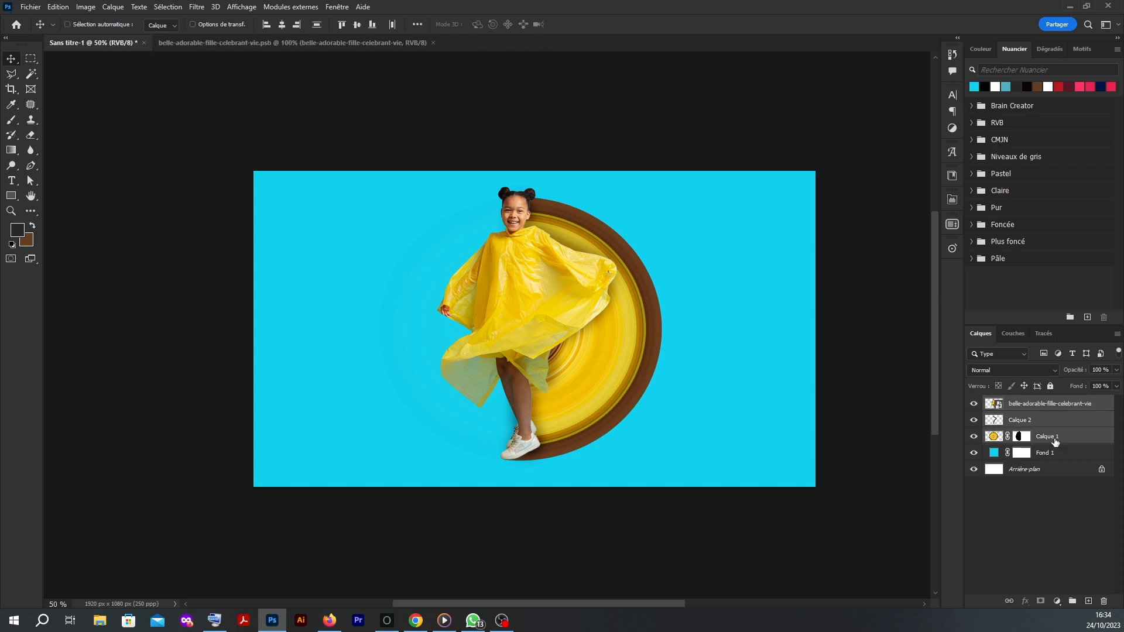
pyautogui.hotkey('ctrl', 'g')
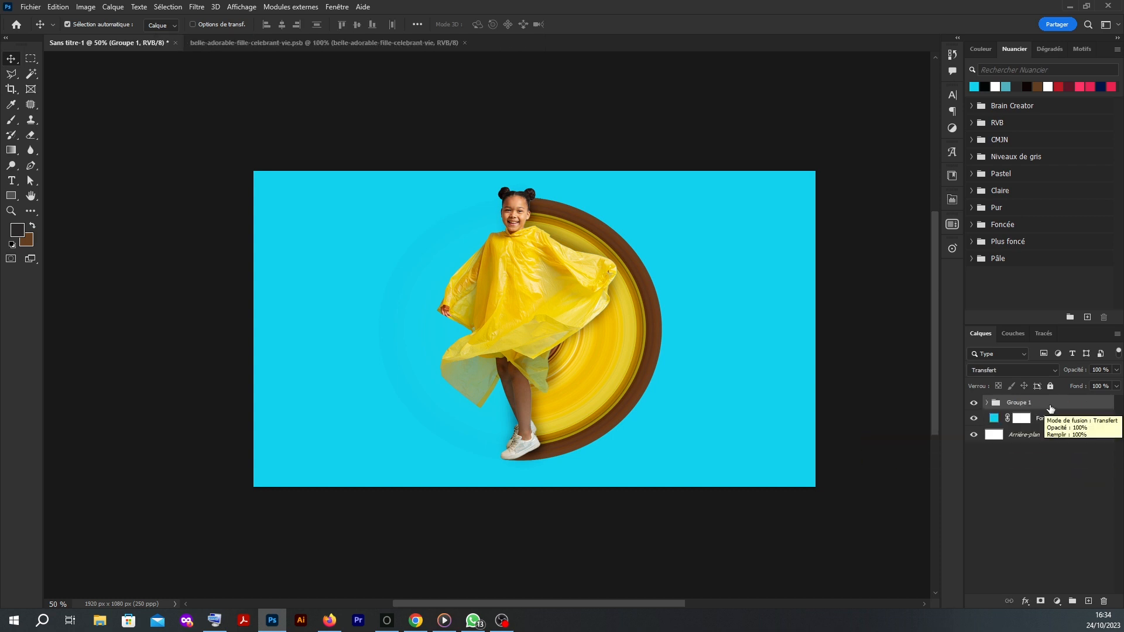
# - Duplicate the group and merge the copy into a single layer
pyautogui.hotkey('ctrl', 'j')
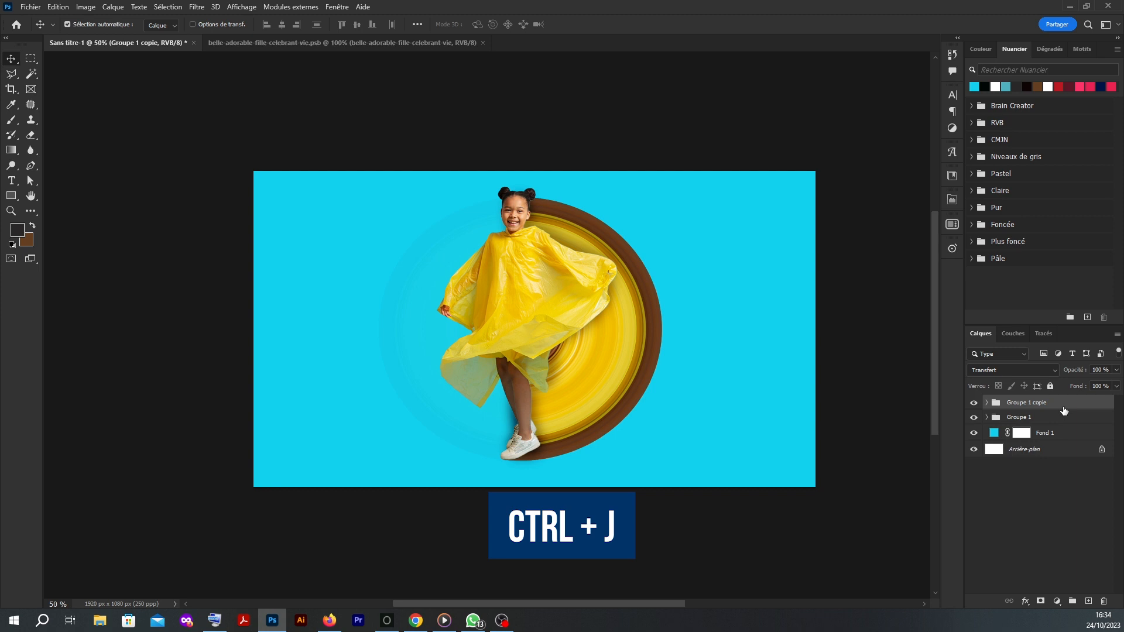
pyautogui.rightClick(1064, 410)
pyautogui.press('Escape')
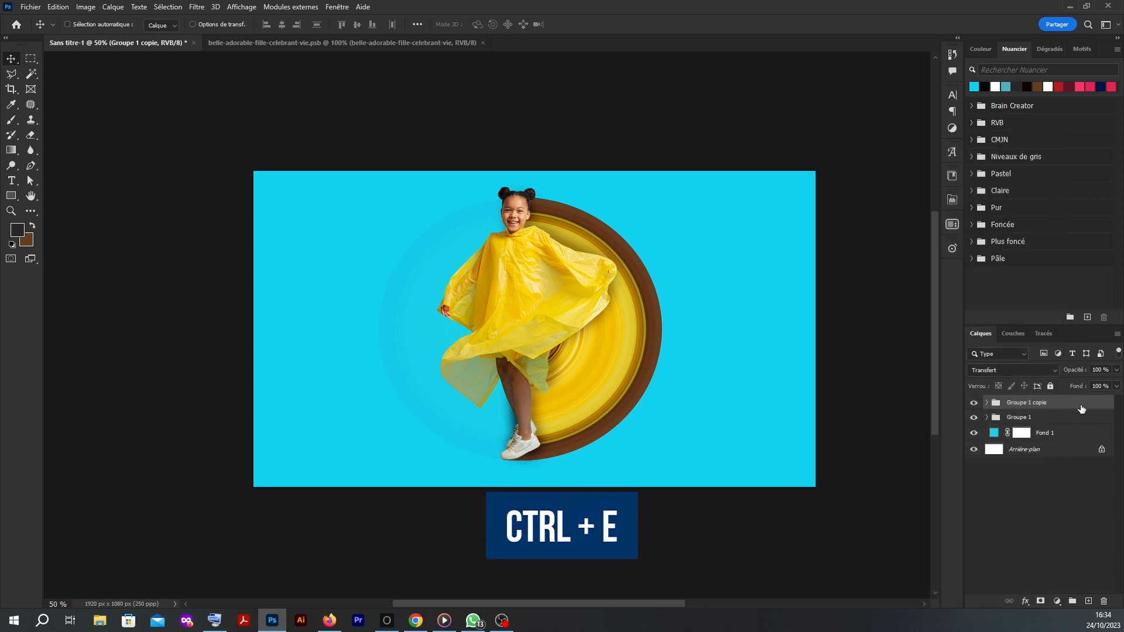
pyautogui.hotkey('ctrl', 'e')
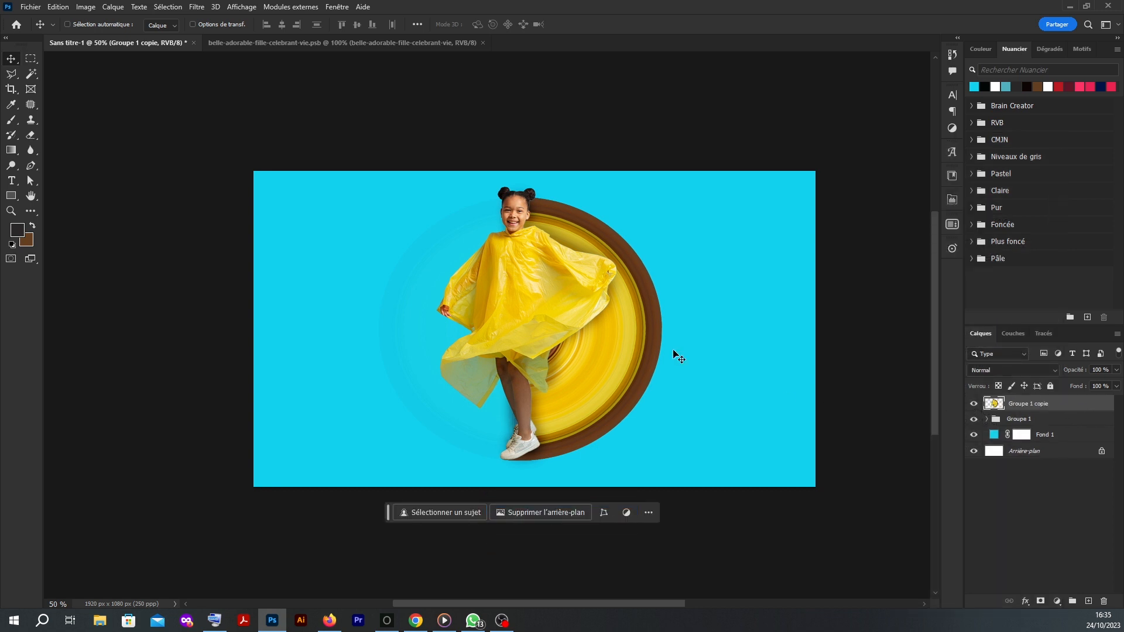
# - Flip the merged copy both horizontally and vertically in place, giving it -100 % width and height
pyautogui.hotkey('ctrl', 't')
pyautogui.moveTo(618, 143); pyautogui.dragTo(618, 143)
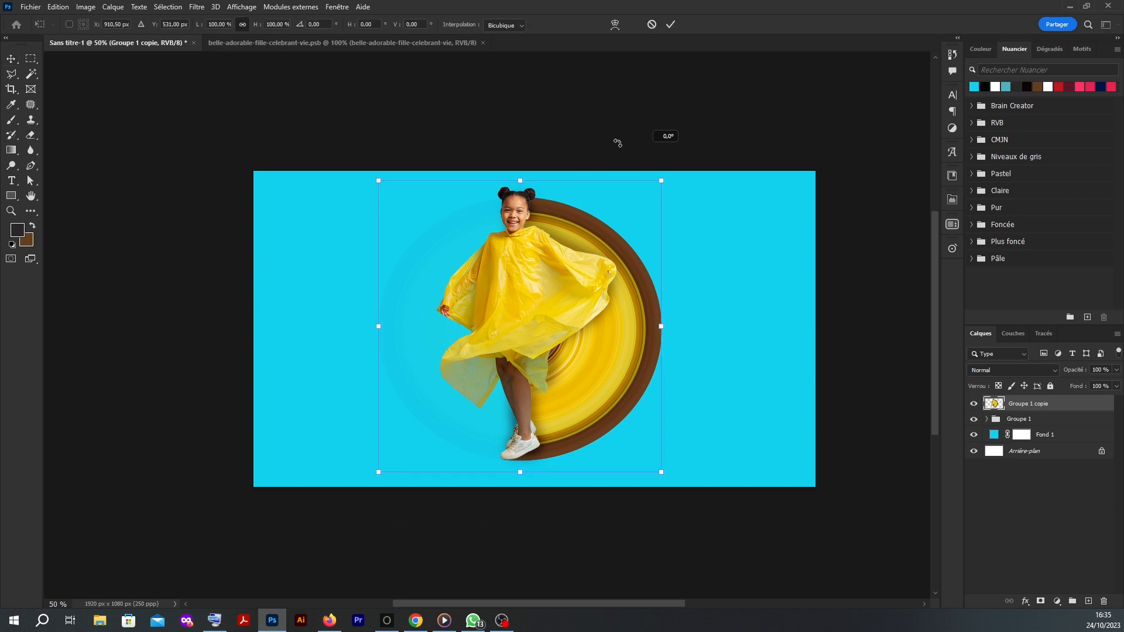
pyautogui.moveTo(379, 276); pyautogui.dragTo(453, 413)
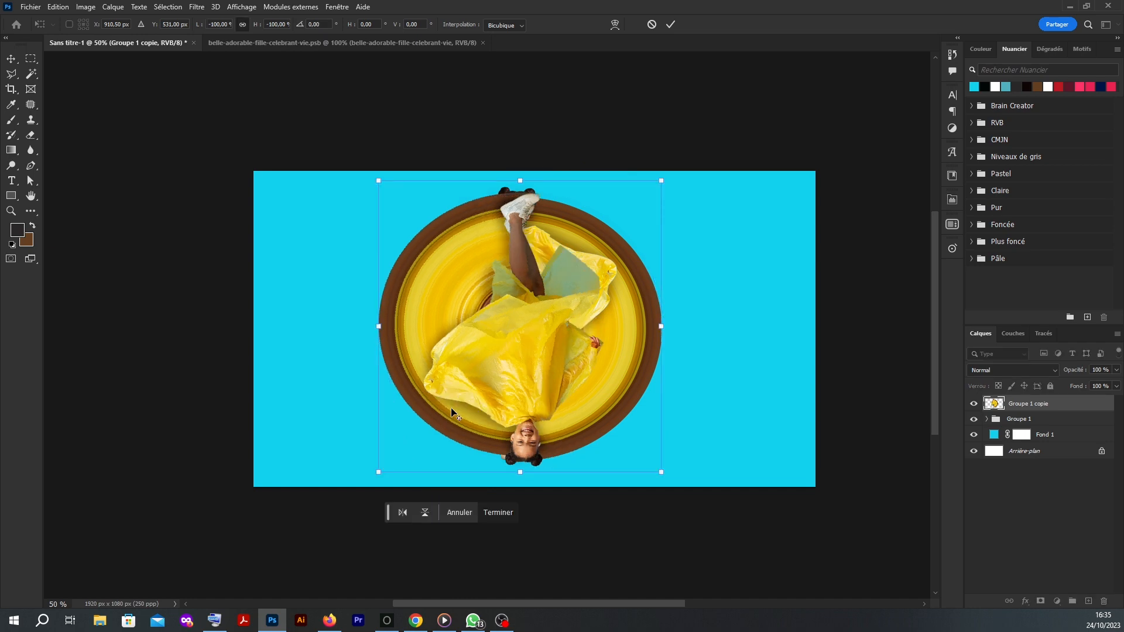
pyautogui.click(671, 25)
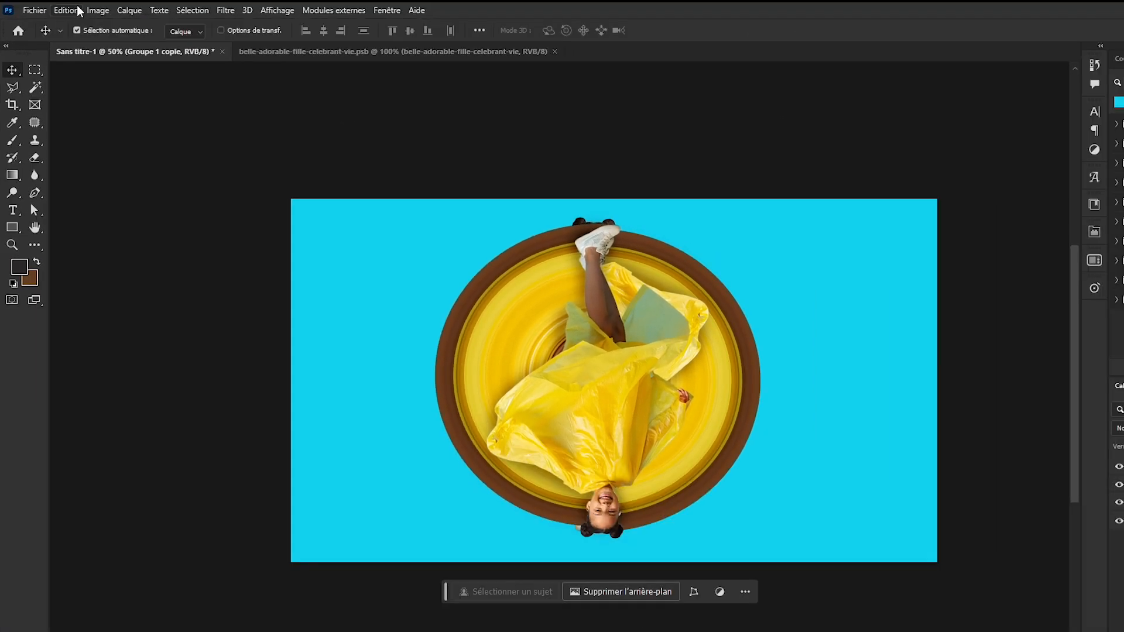
pyautogui.click(75, 10)
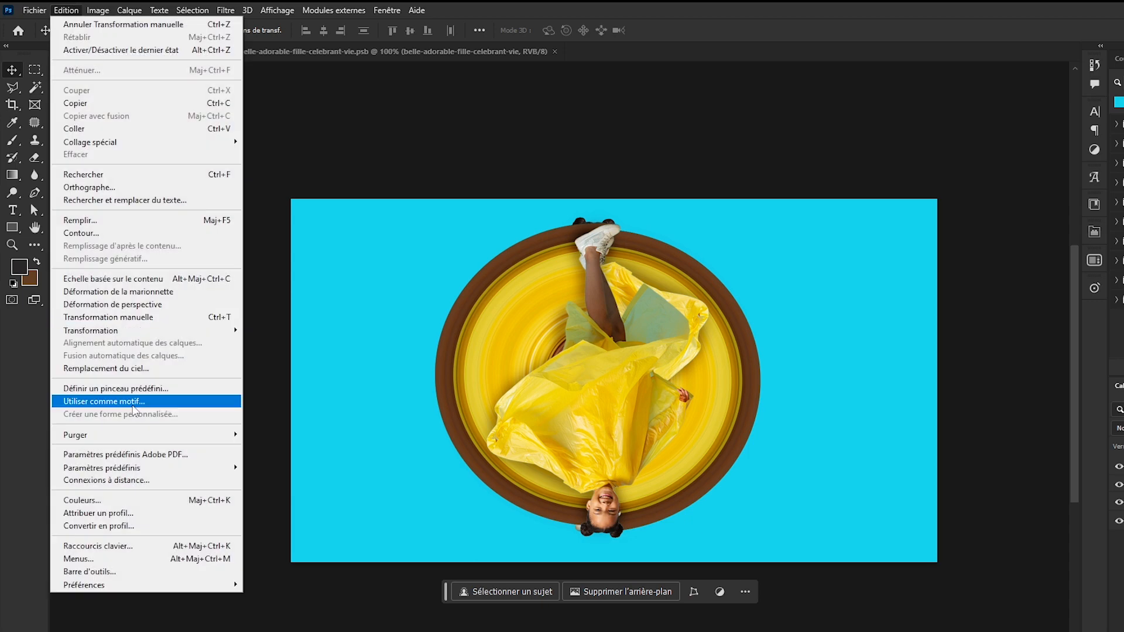
pyautogui.moveTo(195, 332)
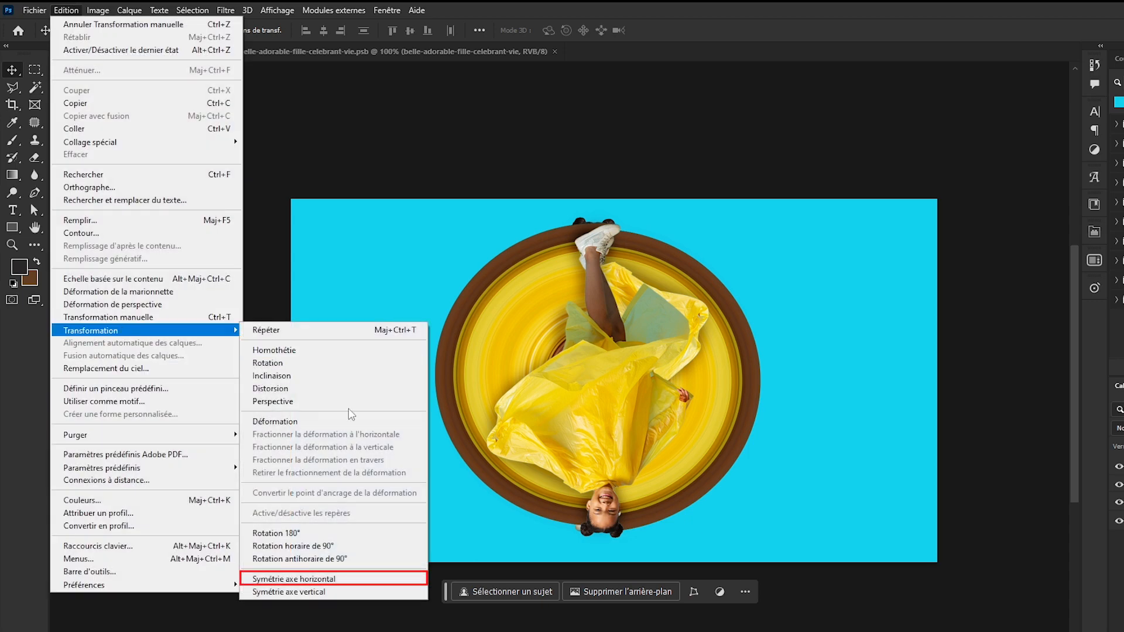
pyautogui.click(338, 593)
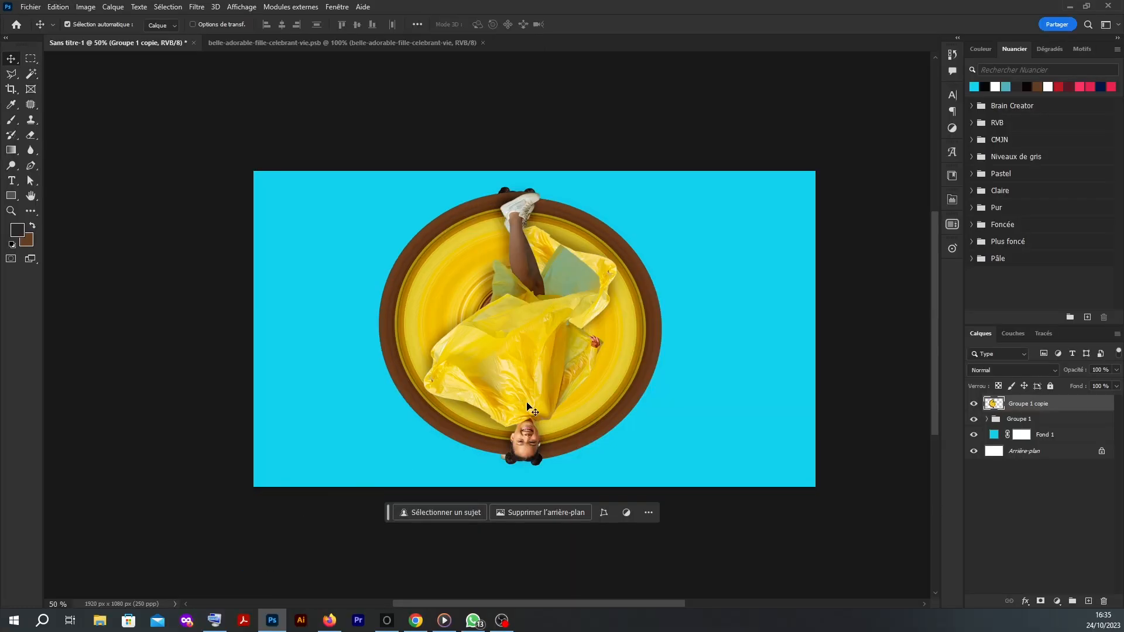
# - Move the flipped copy down so its shoes meet the girl's feet, and place its layer beneath Groupe 1
pyautogui.moveTo(534, 346); pyautogui.dragTo(590, 508)
pyautogui.moveTo(534, 420); pyautogui.dragTo(599, 457)
pyautogui.moveTo(1048, 408); pyautogui.dragTo(1047, 433)
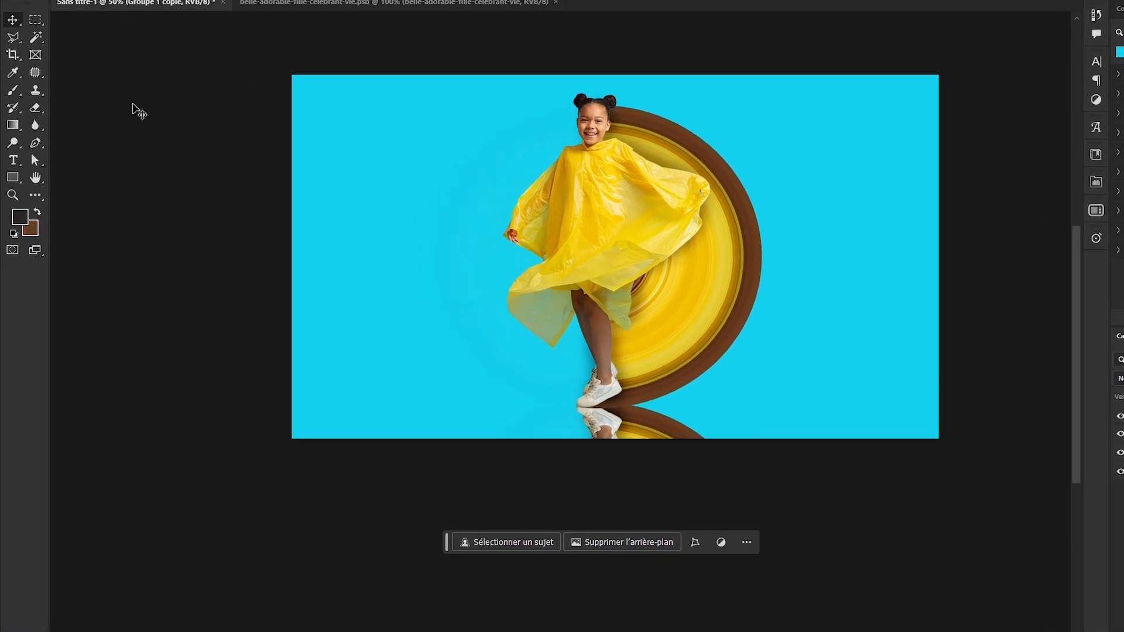
# - Add a layer mask to Groupe 1 copie and fade the reflection toward the canvas's lower edge with a black-to-white linear gradient
pyautogui.click(14, 110)
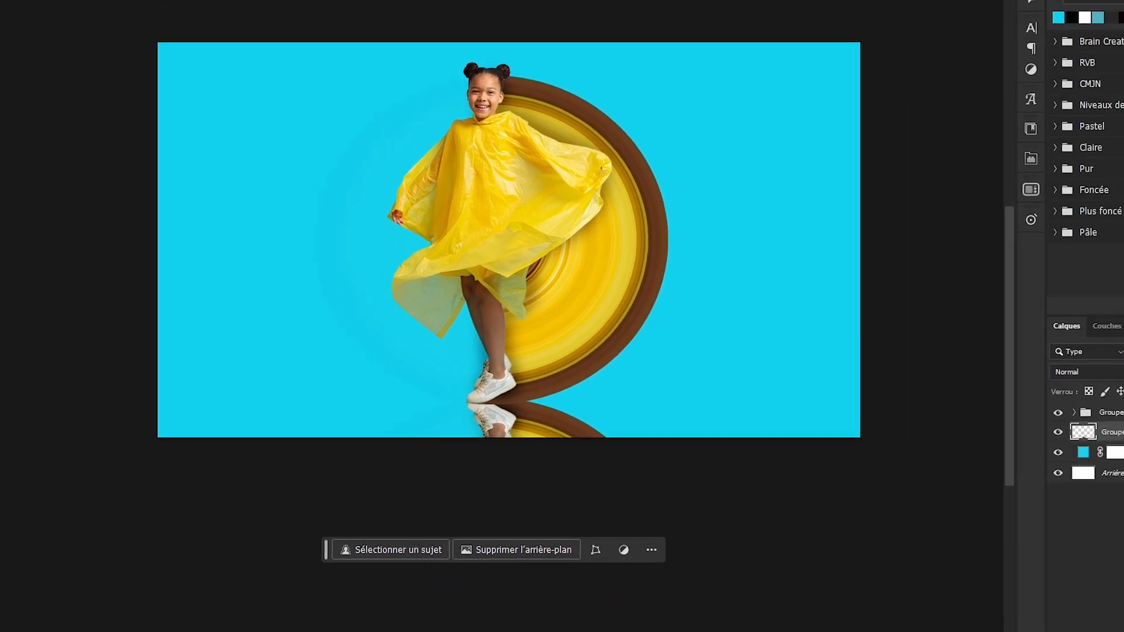
pyautogui.click(1019, 594)
pyautogui.moveTo(541, 523); pyautogui.dragTo(566, 349)
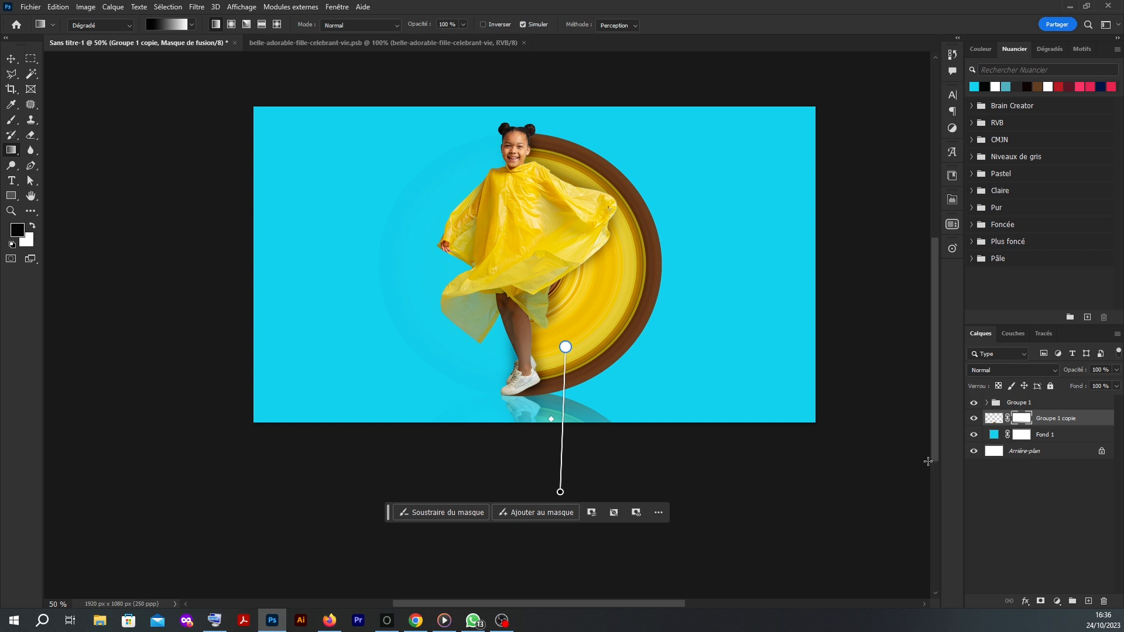
pyautogui.click(11, 58)
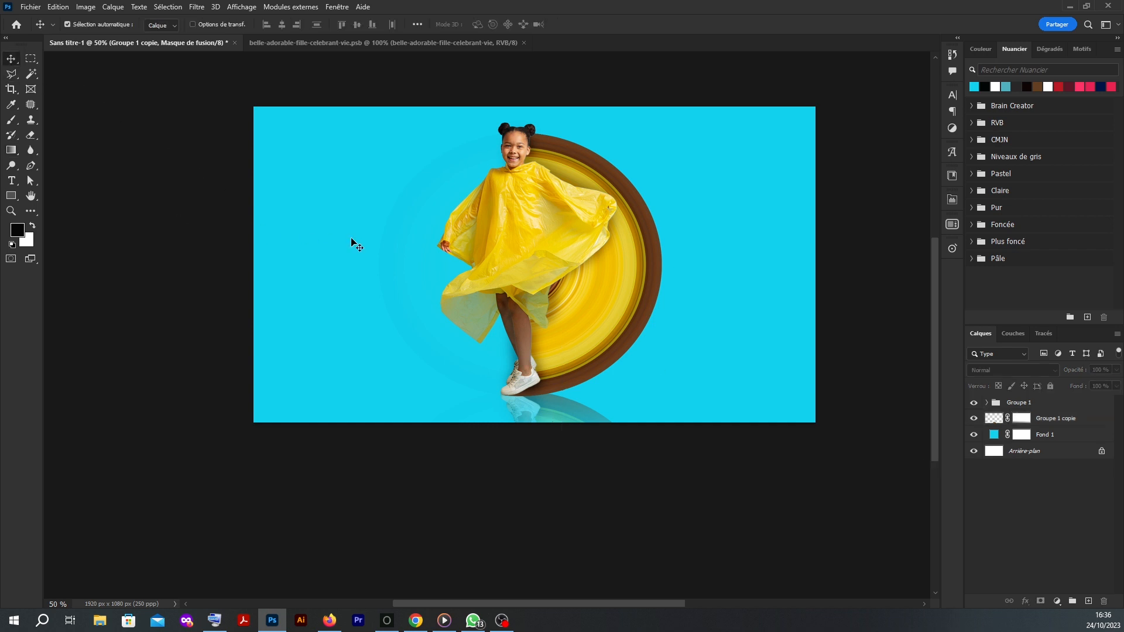
# - Stamp all visible layers into a new merged layer above Groupe 1, keeping the group collapsed
pyautogui.click(522, 325)
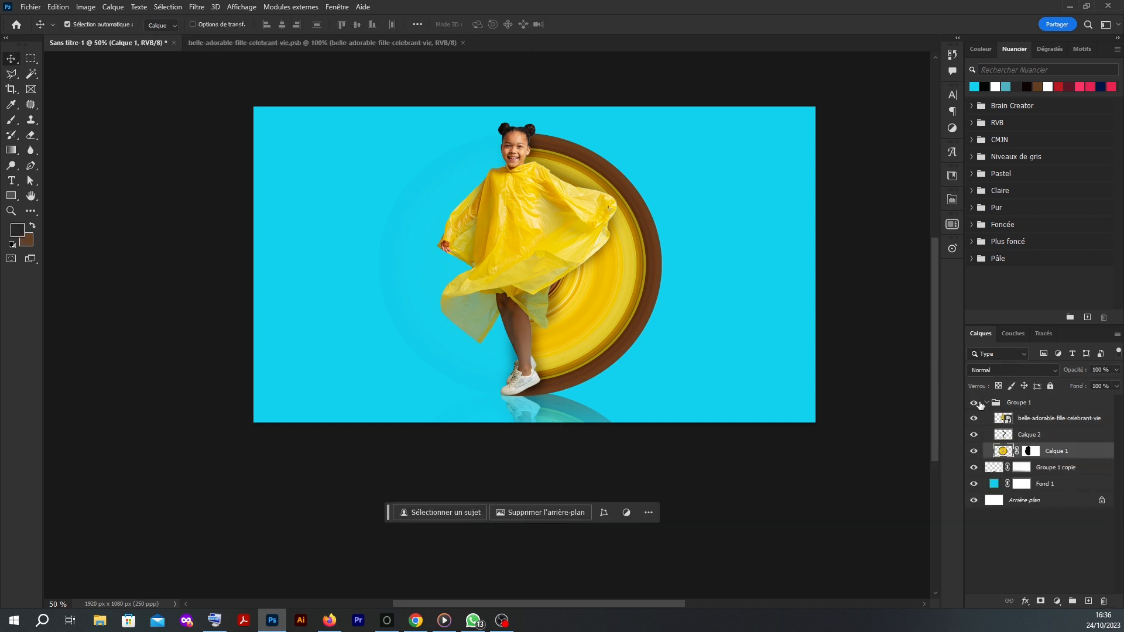
pyautogui.click(988, 403)
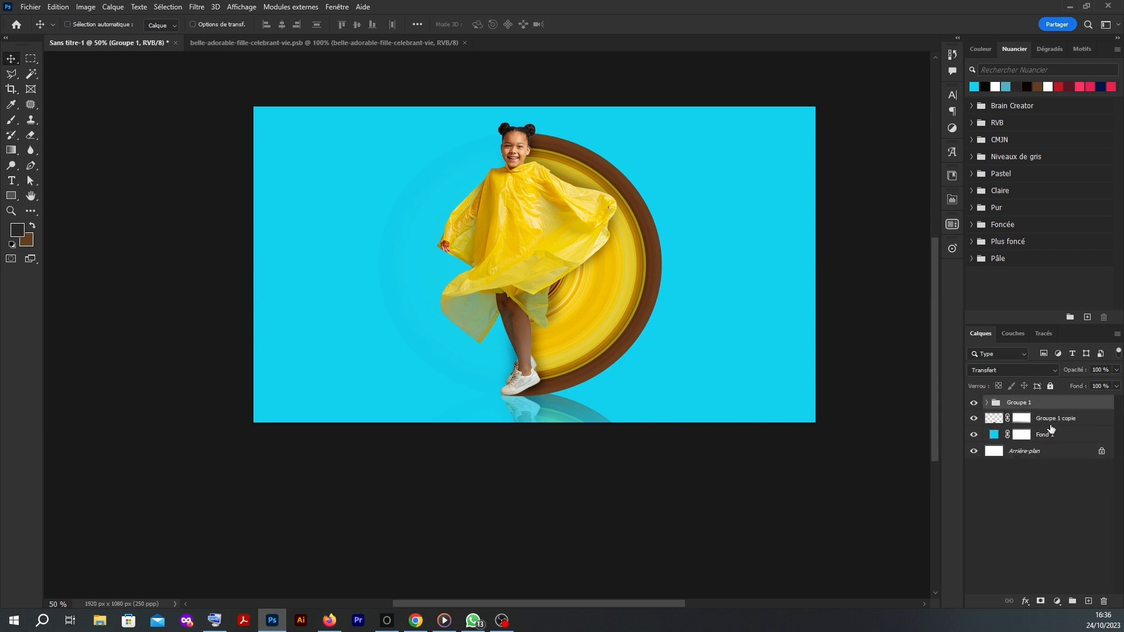
pyautogui.hotkey('ctrl', 'shift', 'alt', 'e')
# - Apply the Camera Raw filter to the merged layer and adjust its Lumière settings for more vivid, contrasted tones
pyautogui.click(196, 7)
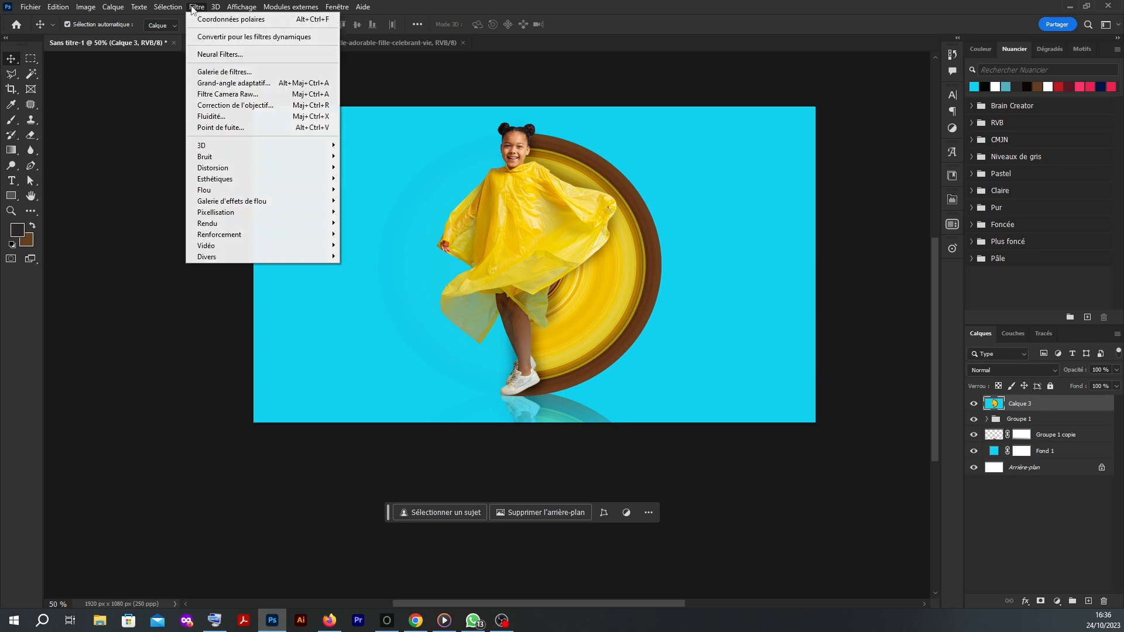
pyautogui.click(233, 95)
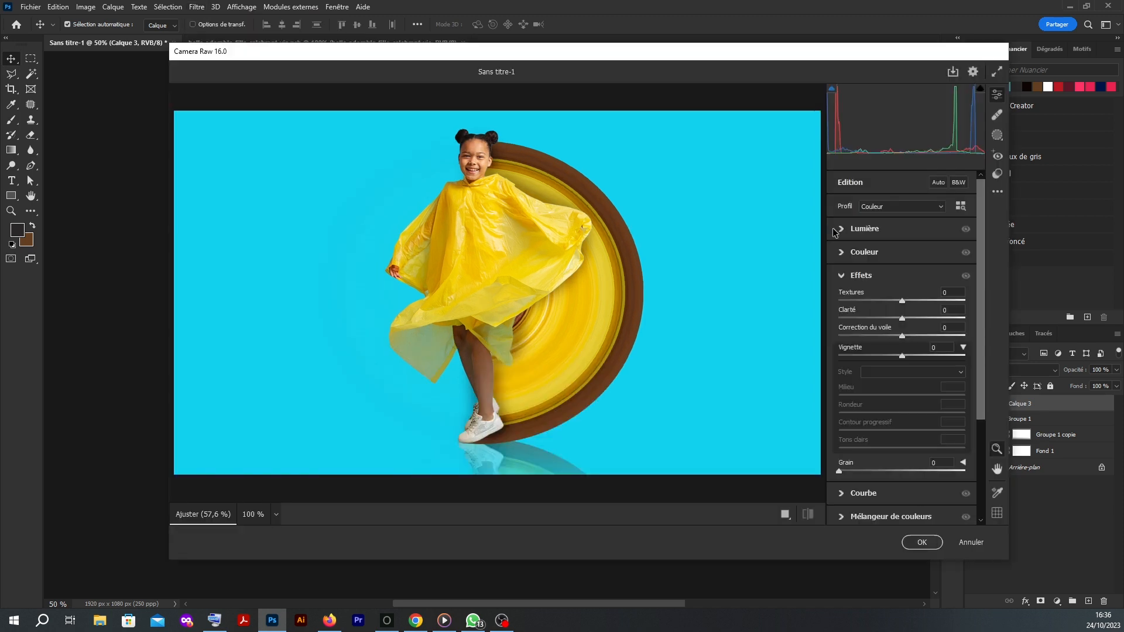
pyautogui.click(850, 272)
pyautogui.click(865, 229)
pyautogui.moveTo(902, 256); pyautogui.dragTo(877, 326)
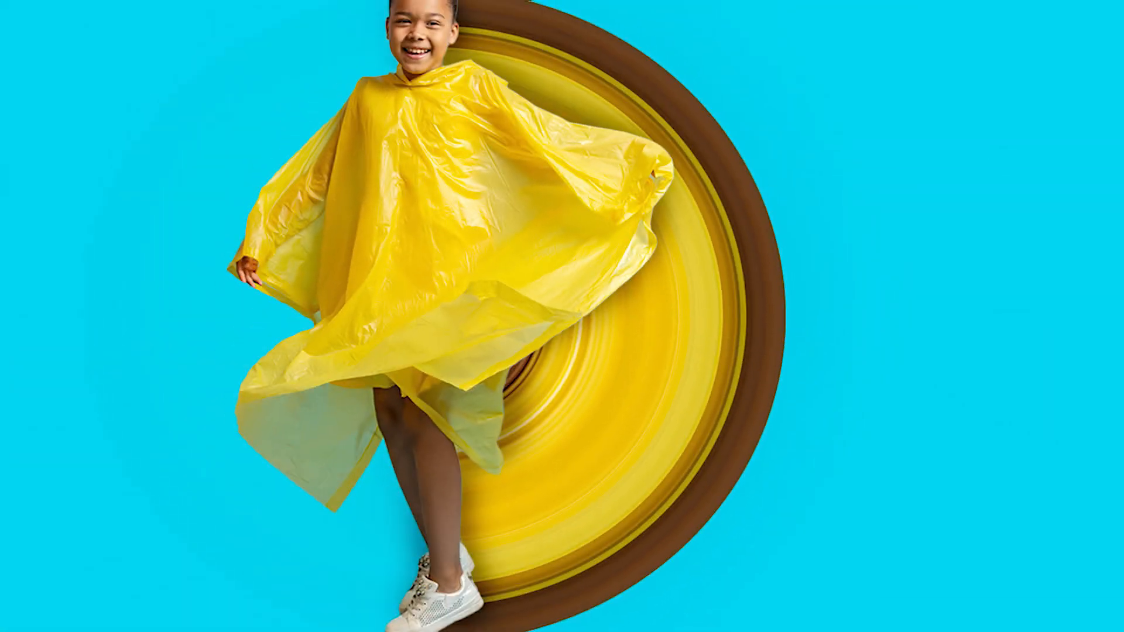